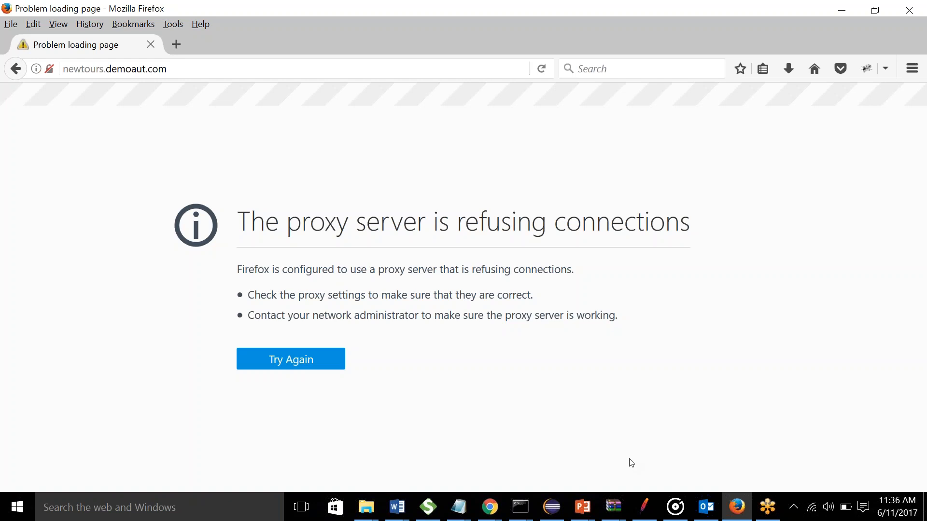
Show the WorkBench element in Apache JMeter, and return to Firefox.
left_click(644, 507)
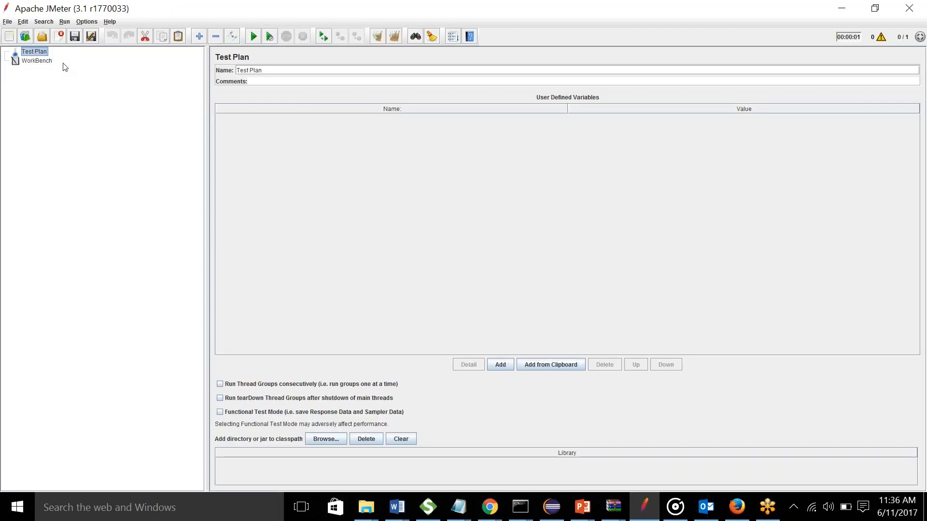
left_click(41, 60)
key("alt+Tab")
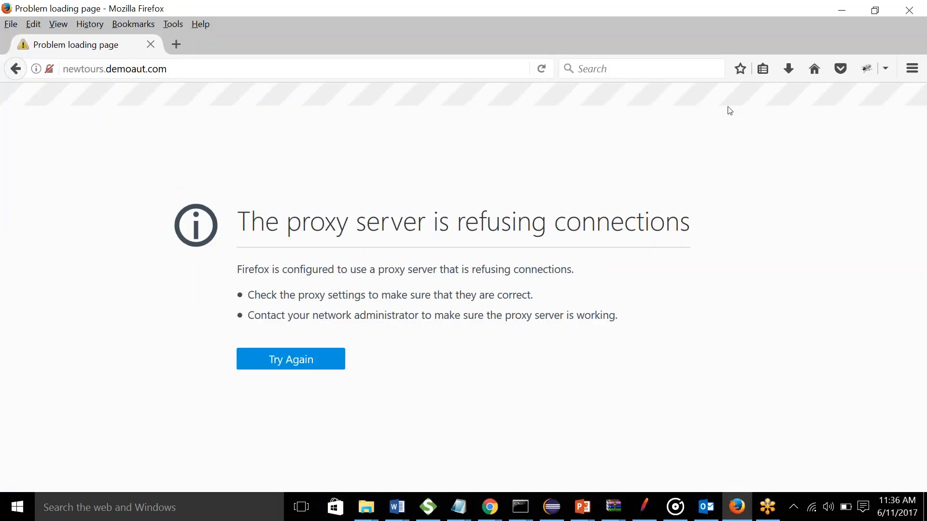
Change Firefox's advanced network connection settings so that it stops using the proxy server.
left_click(912, 68)
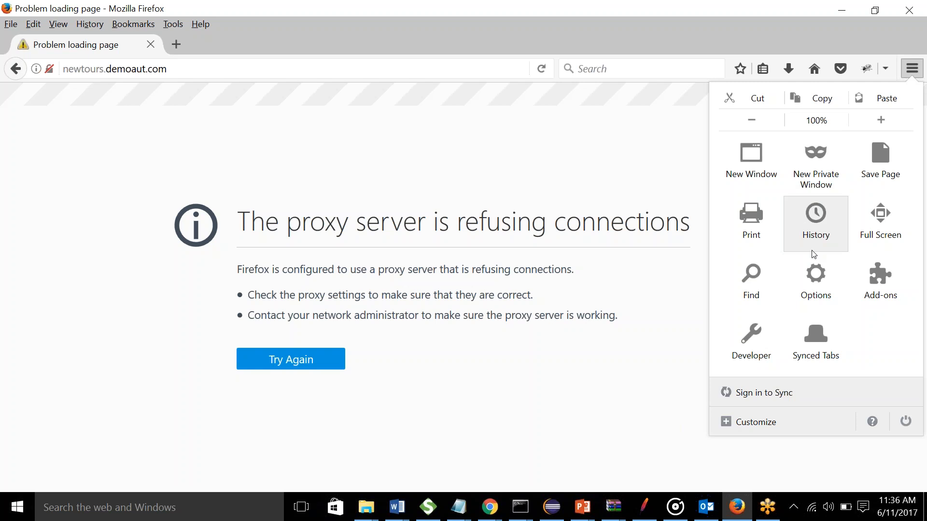
left_click(819, 289)
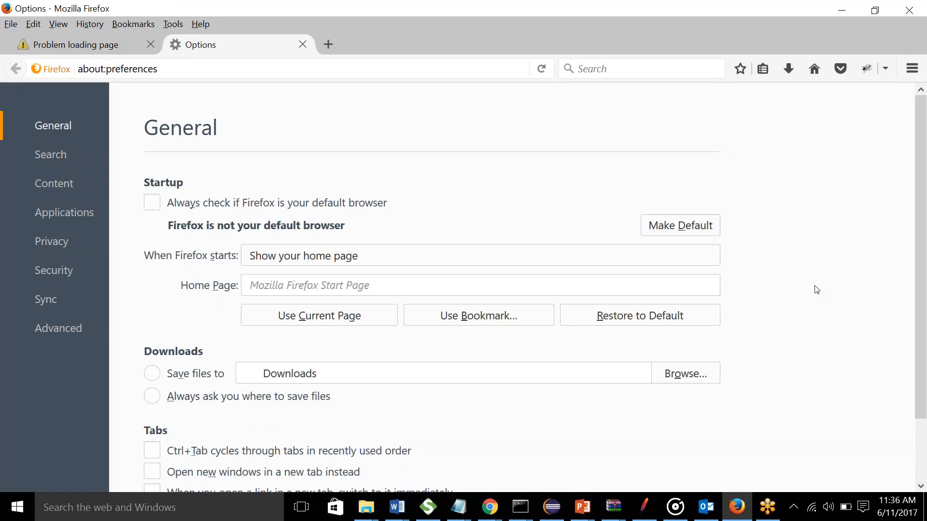
left_click(77, 326)
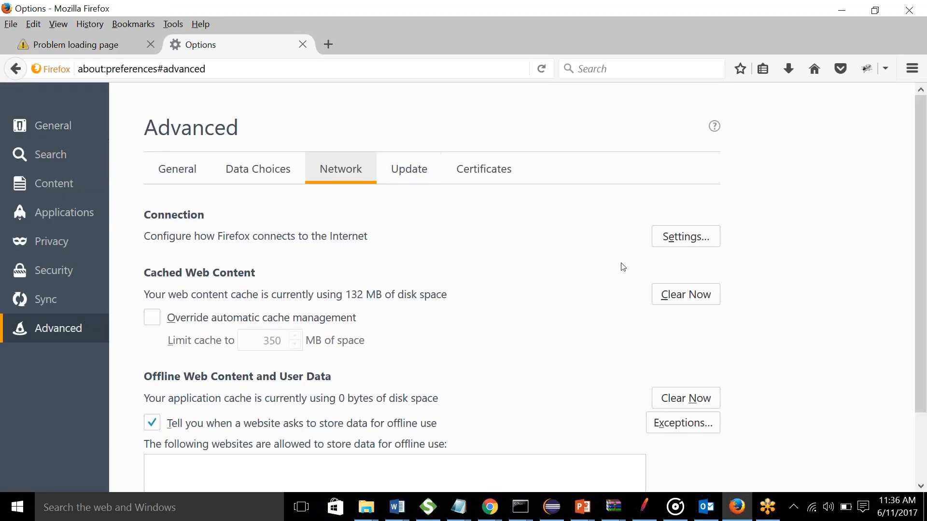
left_click(676, 237)
left_click(234, 161)
left_click(562, 453)
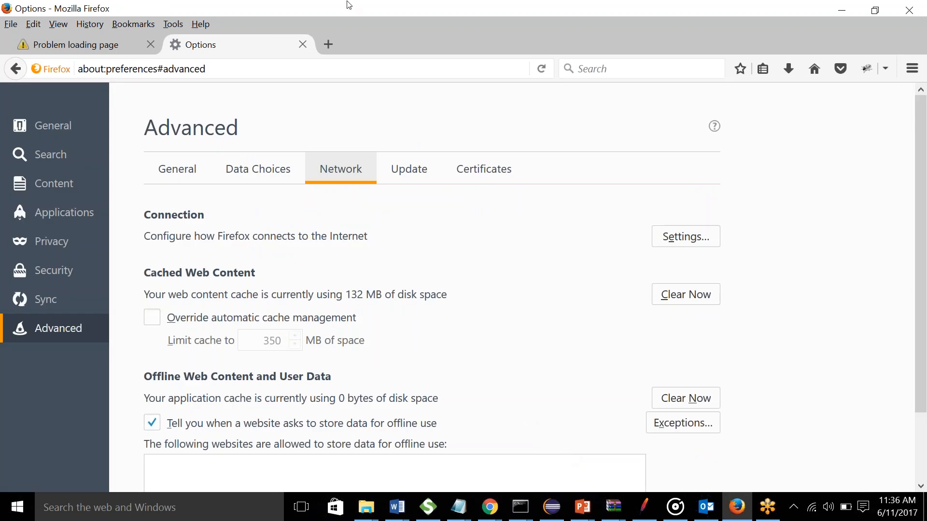
Close the options and restart Firefox, and open newtours.demoaut.com.
left_click(303, 45)
left_click(913, 4)
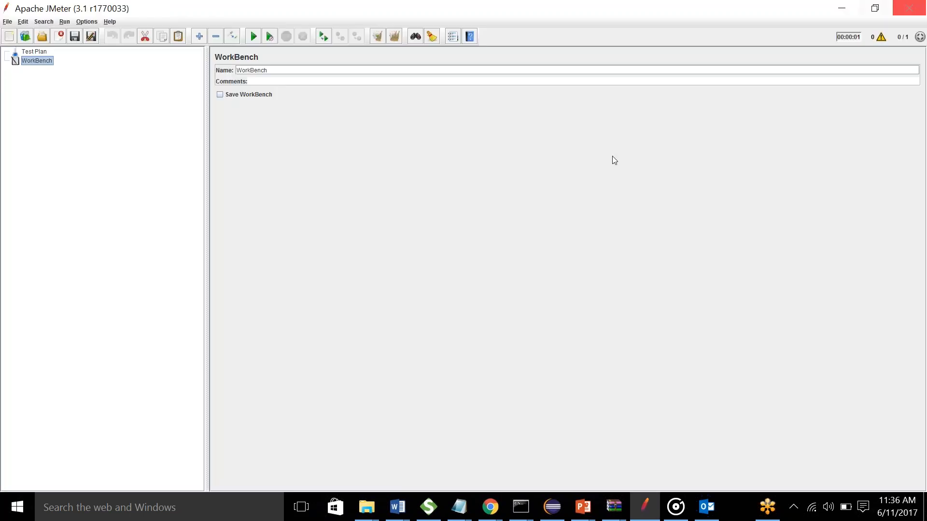
left_click(146, 516)
type("mozilla")
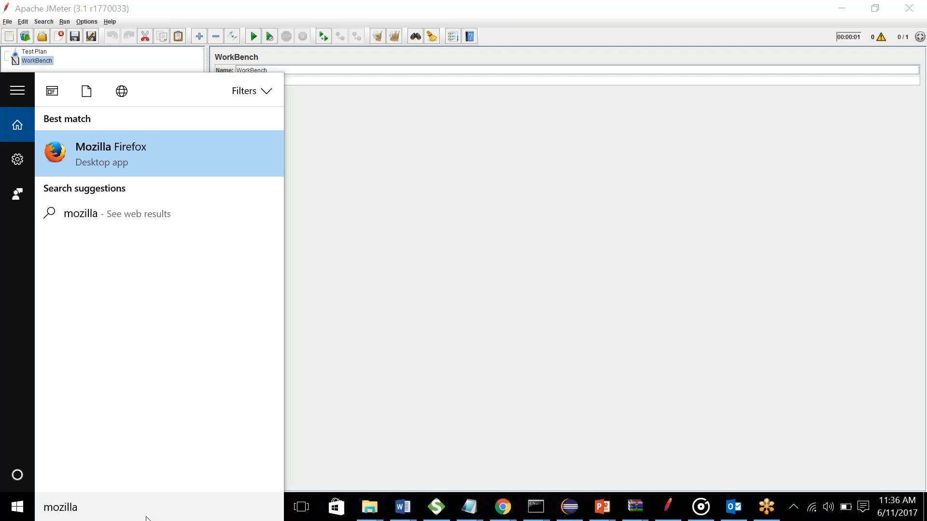
key("Return")
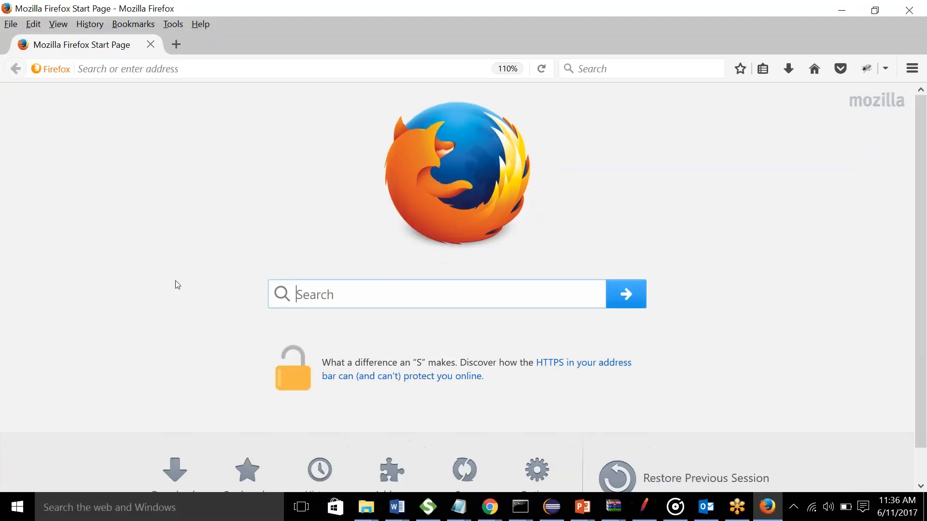
left_click(189, 68)
type("newtours.demoaut.com/")
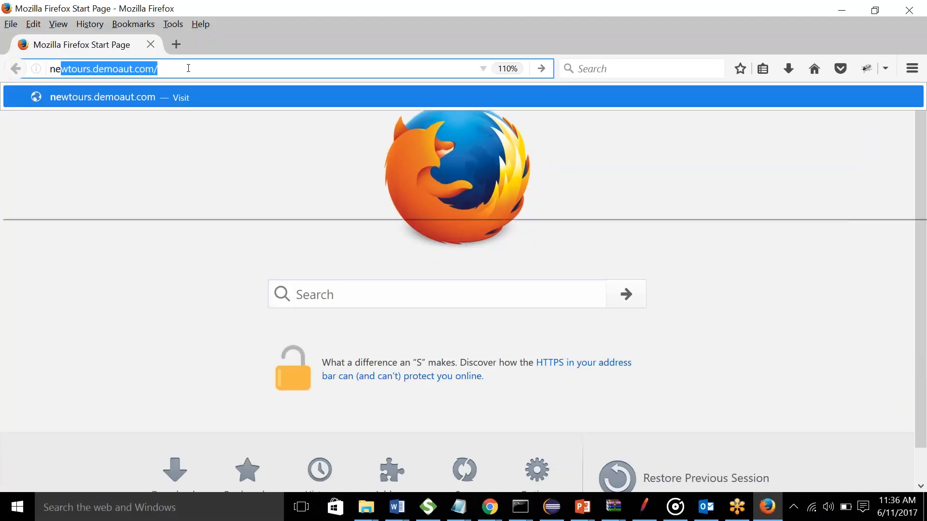
key("Return")
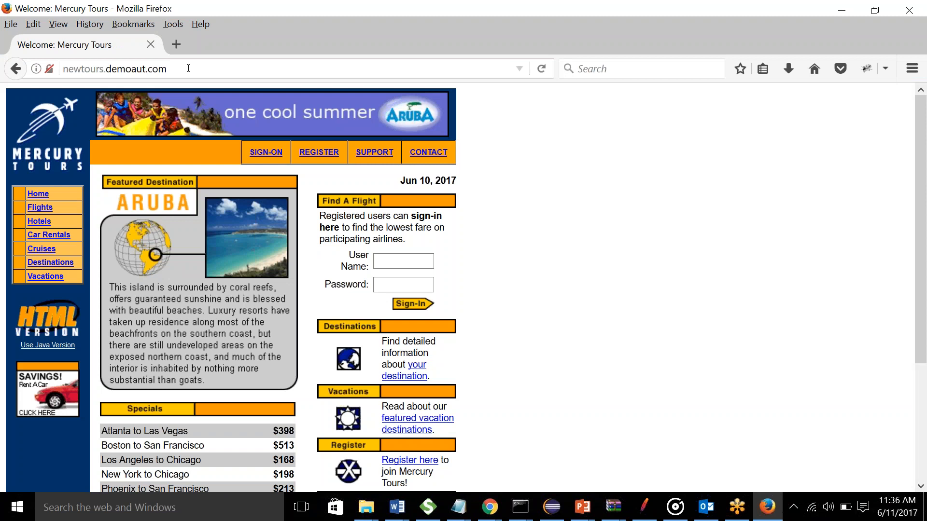
Inspect the page with Firebug and get the XPath of the Find A Flight image in FirePath.
right_click(615, 200)
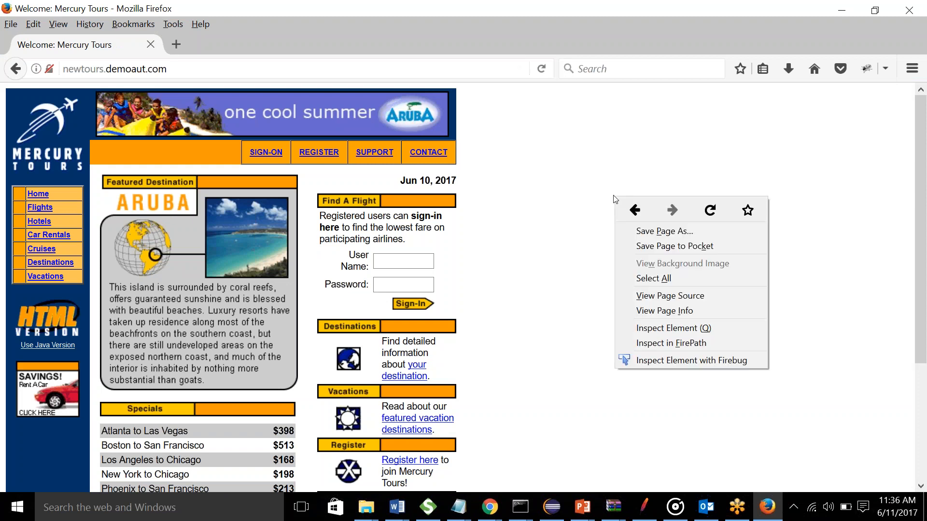
left_click(691, 362)
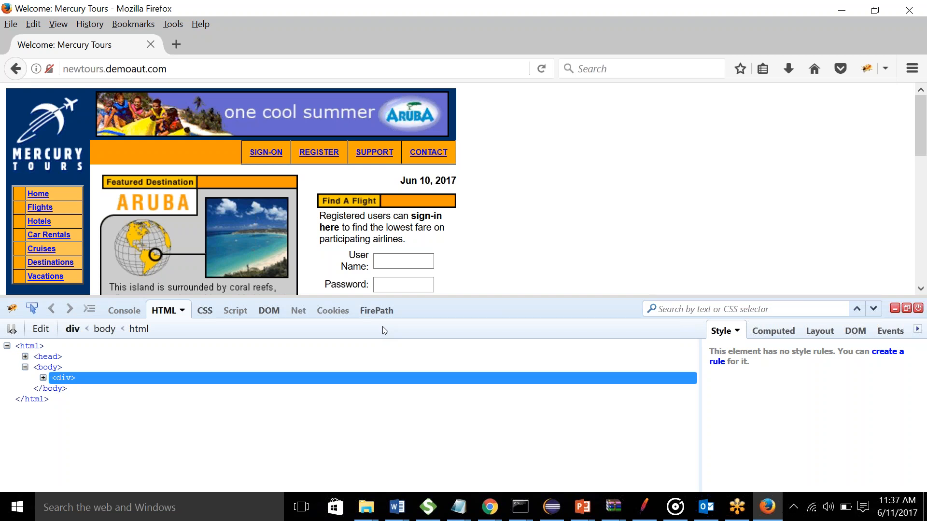
left_click(383, 317)
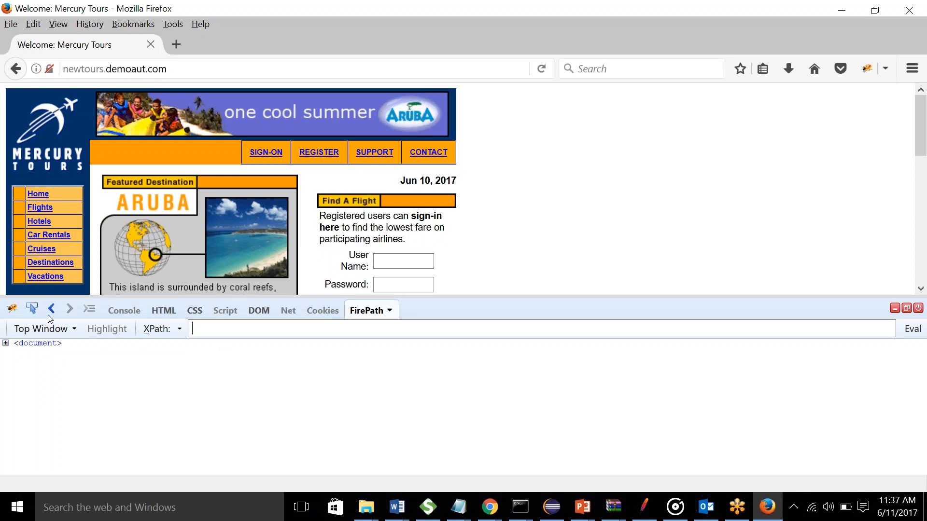
left_click(33, 309)
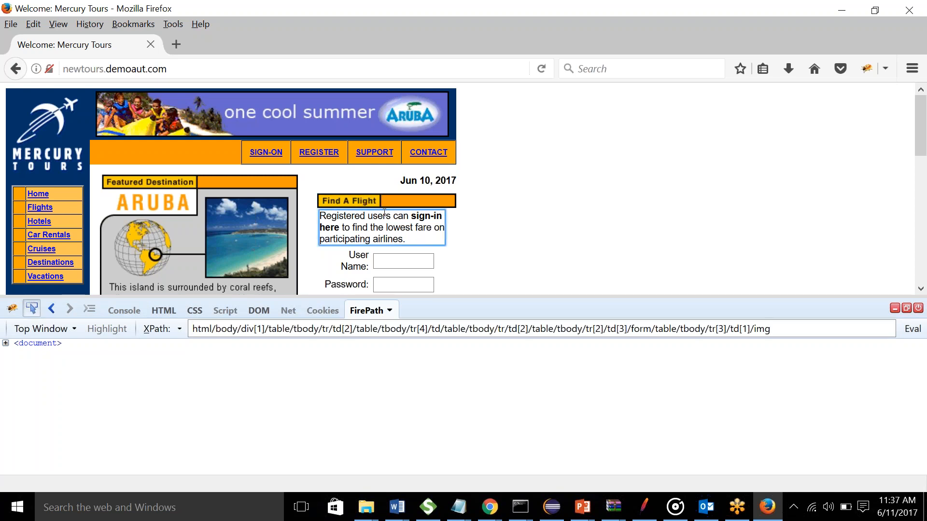
left_click(361, 203)
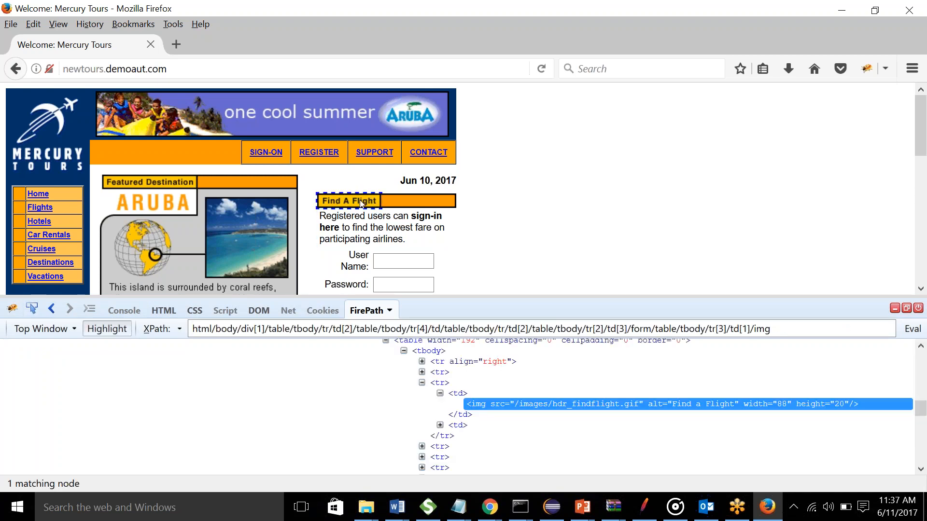
Clear the whole absolute XPath of the Find A Flight image from the FirePath expression.
left_click(782, 329)
left_click_drag(508, 330, 441, 330)
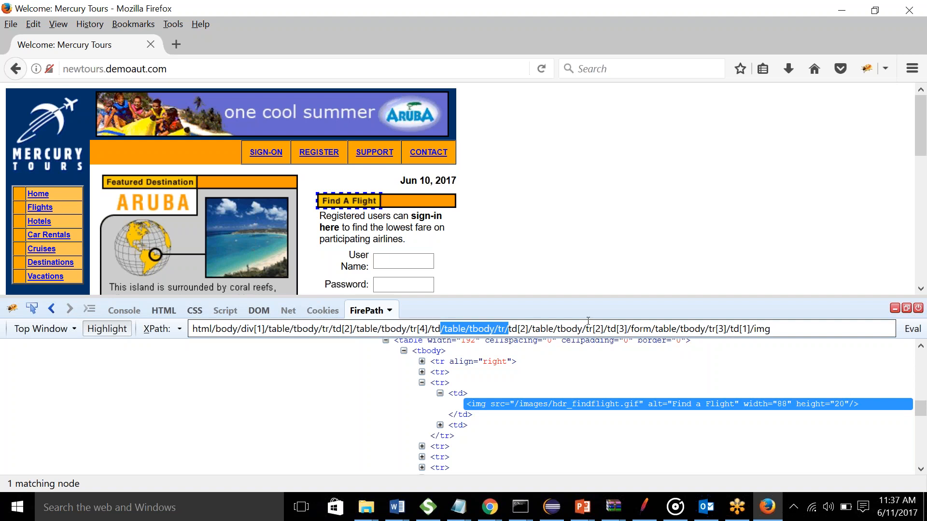
left_click(777, 330)
key("BackSpace")
key("BackSpace")
key("BackSpace")
key("BackSpace")
key("BackSpace")
key("BackSpace")
key("BackSpace")
key("BackSpace")
key("BackSpace")
key("BackSpace")
key("BackSpace")
key("BackSpace")
key("BackSpace")
key("BackSpace")
key("BackSpace")
key("BackSpace")
key("BackSpace")
key("BackSpace")
key("BackSpace")
key("BackSpace")
key("BackSpace")
key("BackSpace")
key("BackSpace")
key("BackSpace")
key("BackSpace")
key("BackSpace")
key("BackSpace")
key("BackSpace")
key("BackSpace")
key("BackSpace")
key("BackSpace")
key("BackSpace")
key("BackSpace")
key("BackSpace")
key("BackSpace")
key("BackSpace")
key("BackSpace")
key("BackSpace")
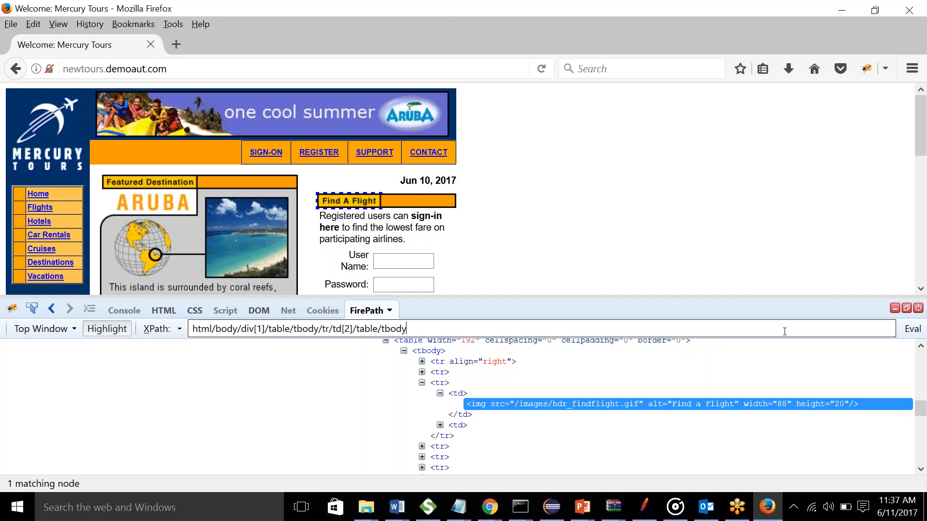
key("BackSpace")
key("BackSpace")
key("BackSpace")
key("BackSpace")
key("BackSpace")
key("BackSpace")
key("BackSpace")
key("BackSpace")
key("BackSpace")
key("BackSpace")
key("BackSpace")
key("BackSpace")
key("BackSpace")
key("BackSpace")
key("BackSpace")
key("BackSpace")
key("BackSpace")
key("BackSpace")
key("BackSpace")
key("BackSpace")
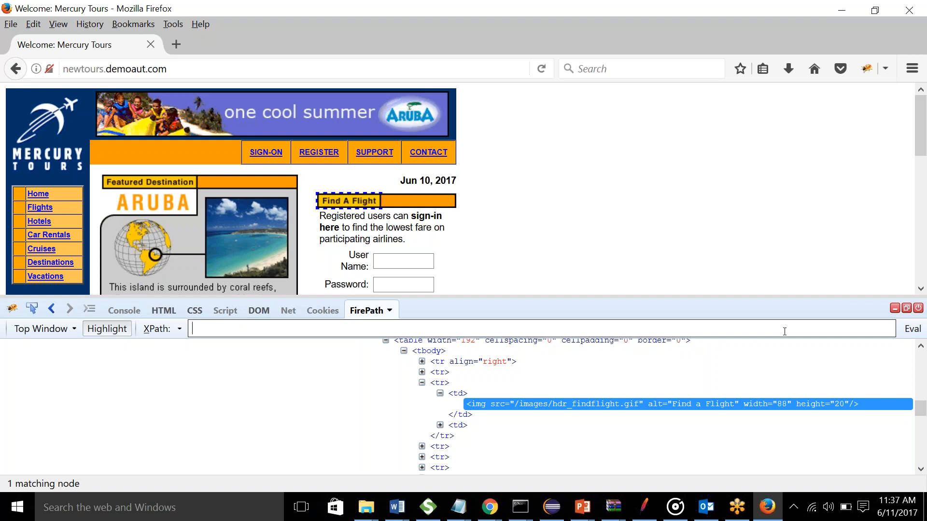
type("//")
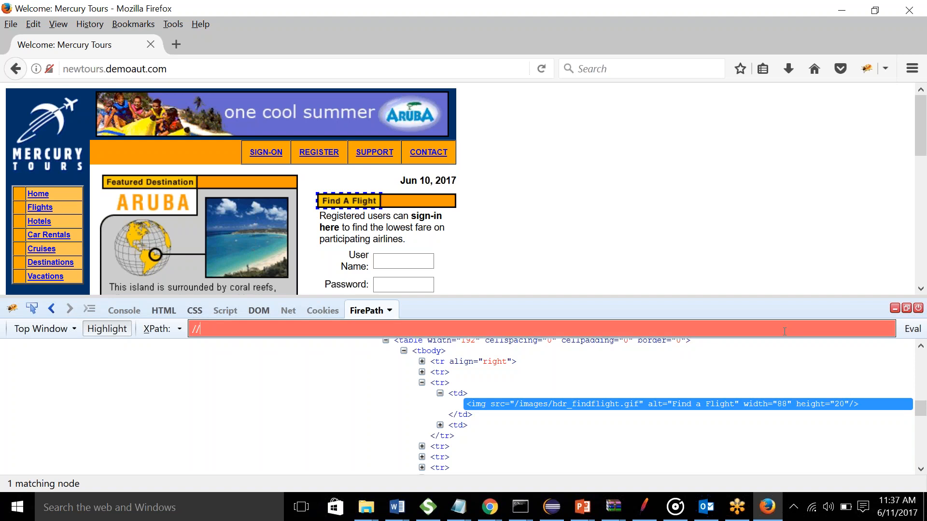
type("img")
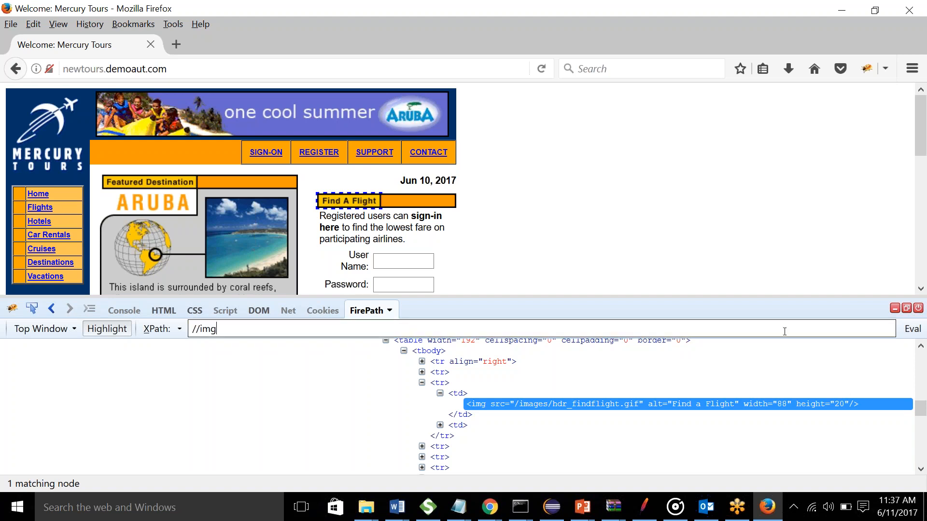
type("[")
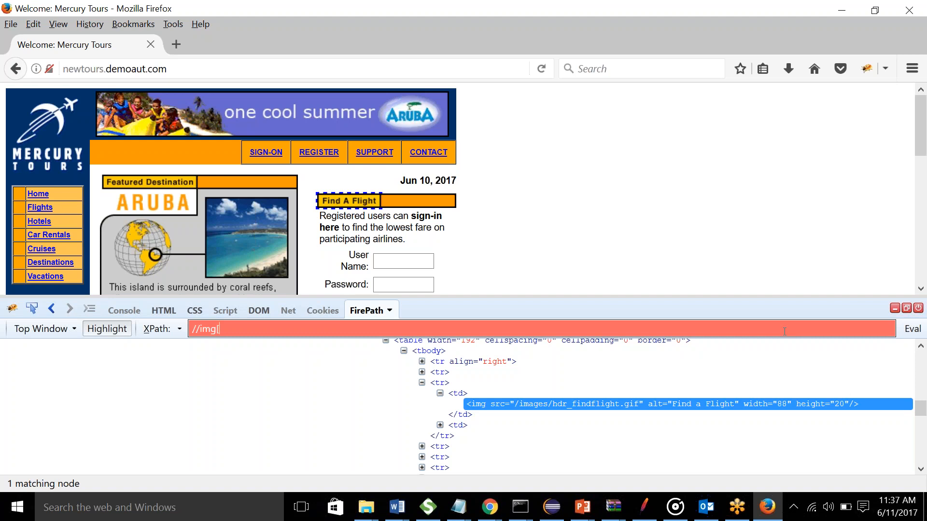
type("@")
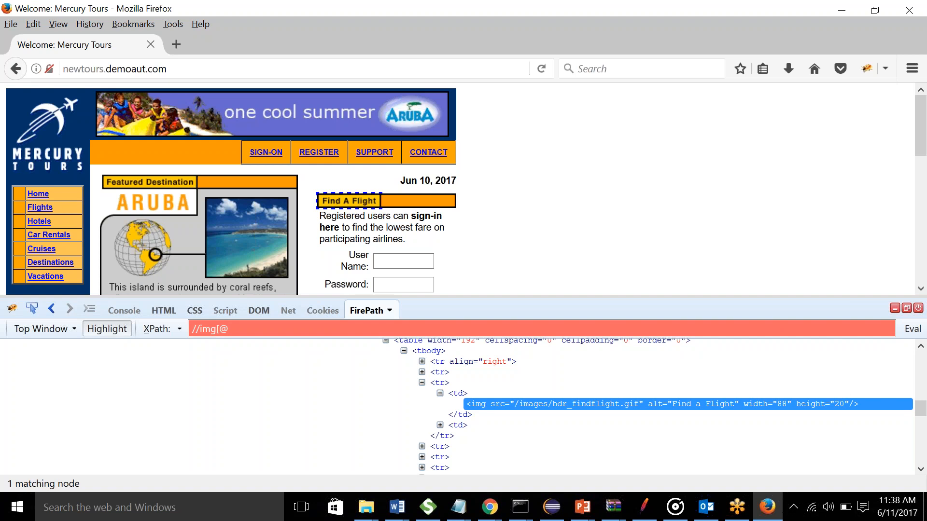
type("at")
type("lt")
left_click(905, 338)
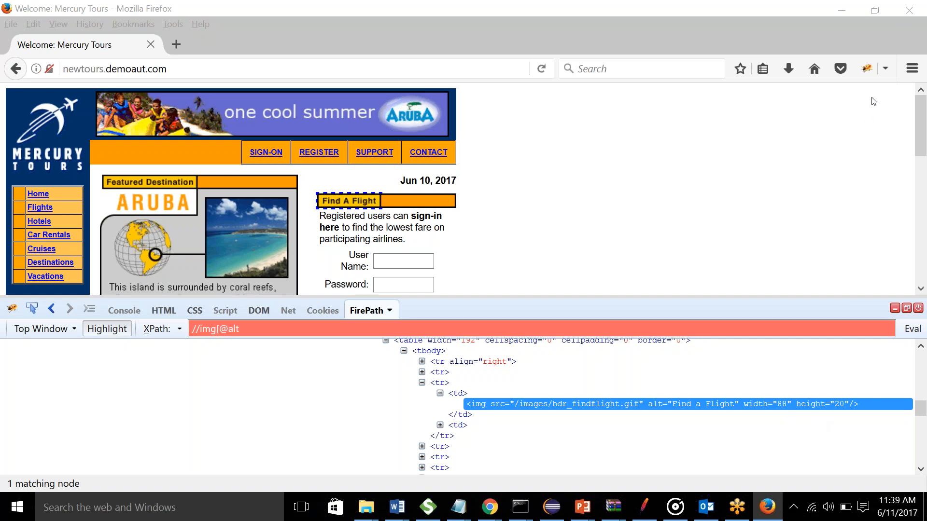
left_click(897, 37)
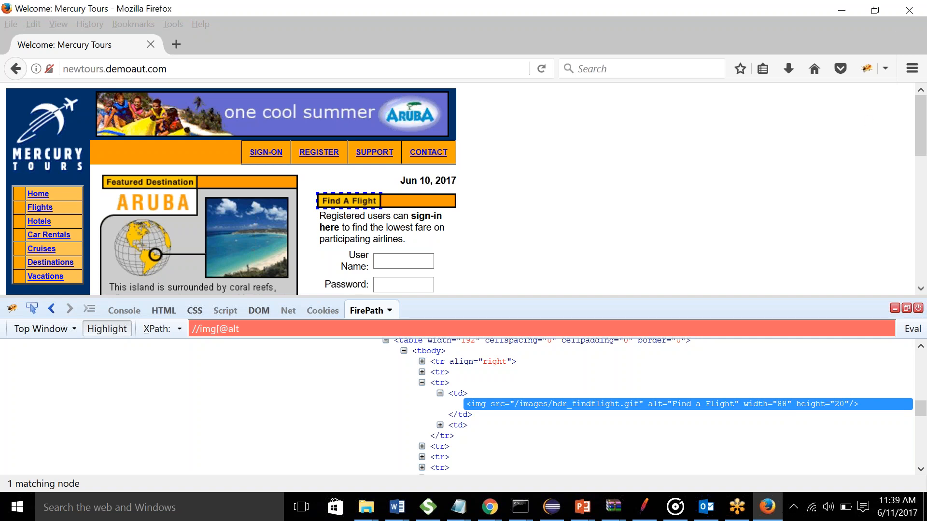
type("=")
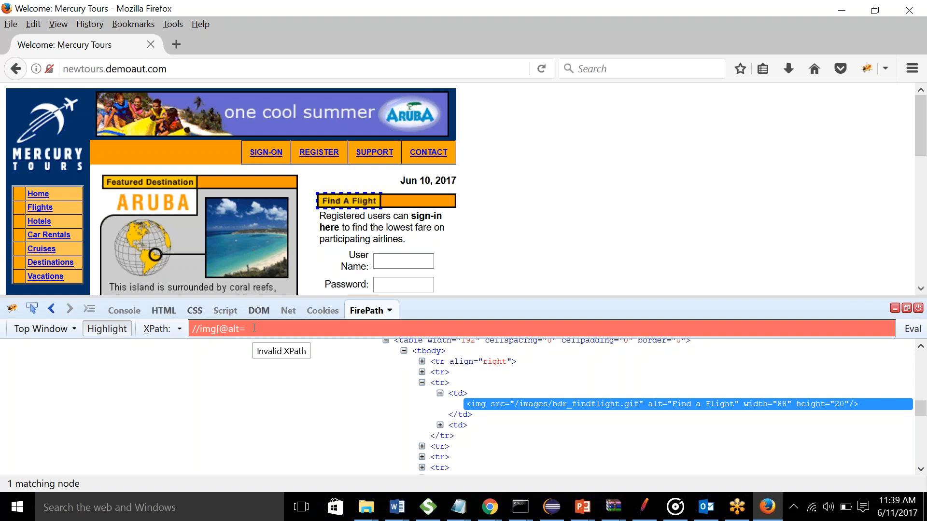
type("'")
double_click(692, 404)
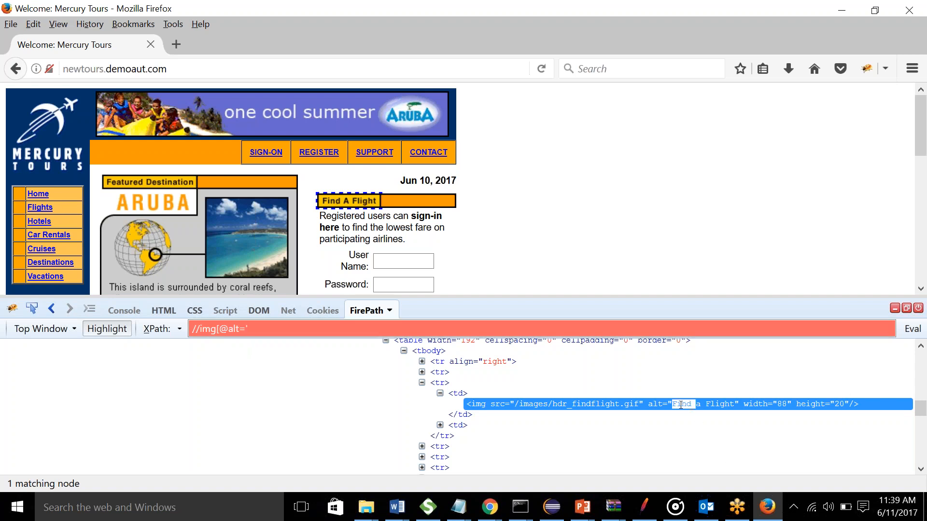
left_click_drag(734, 405, 672, 404)
key("ctrl+c")
left_click(299, 328)
key("ctrl+v")
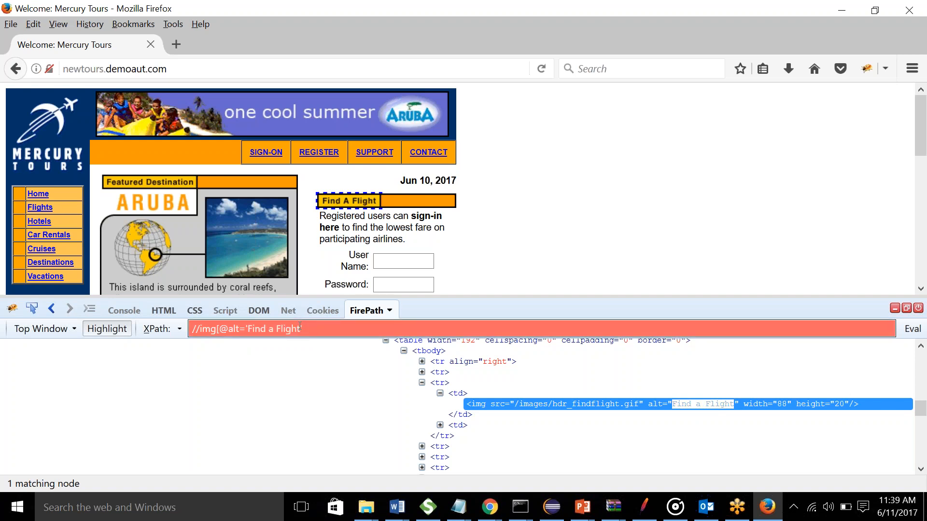
type("']")
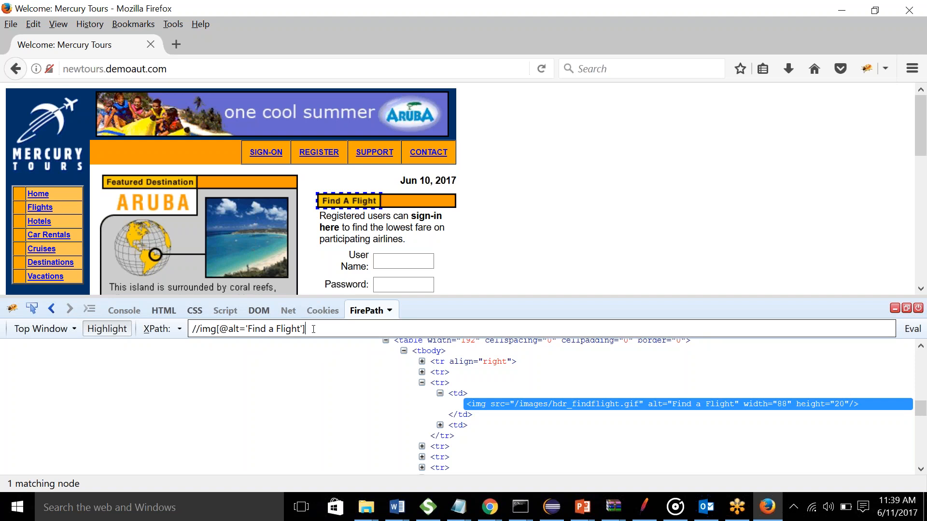
Replace the FirePath expression with //title and evaluate it.
key("BackSpace")
key("BackSpace")
key("BackSpace")
key("BackSpace")
key("BackSpace")
key("BackSpace")
key("BackSpace")
key("BackSpace")
key("BackSpace")
key("BackSpace")
key("BackSpace")
key("BackSpace")
key("BackSpace")
key("BackSpace")
key("BackSpace")
key("BackSpace")
key("BackSpace")
key("BackSpace")
key("BackSpace")
key("BackSpace")
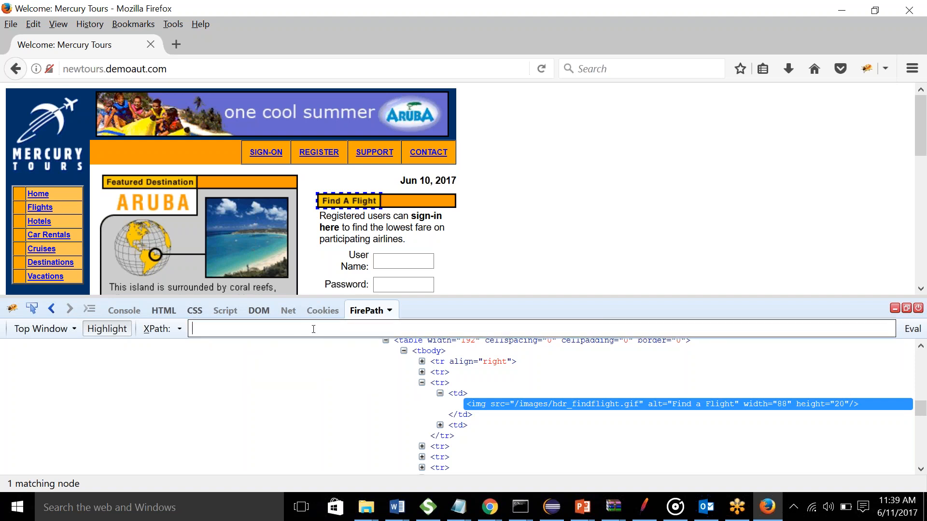
type("//")
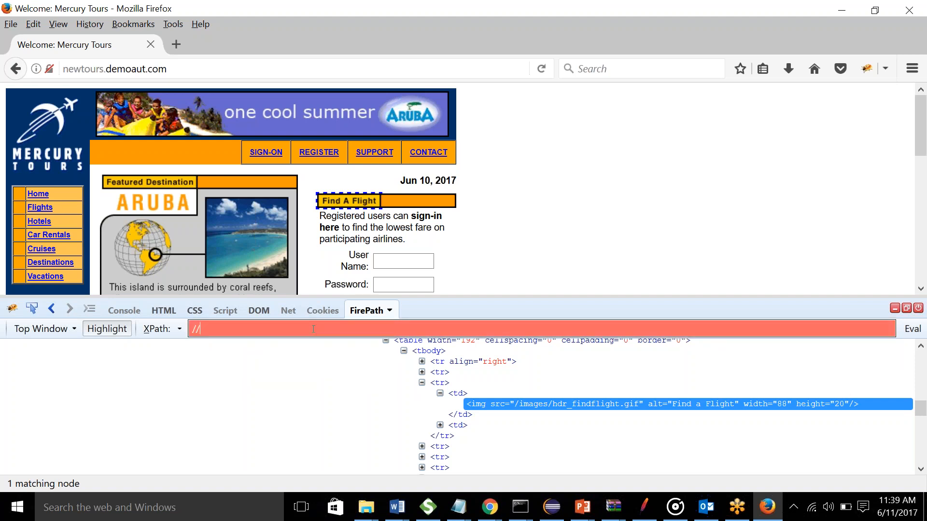
type("title")
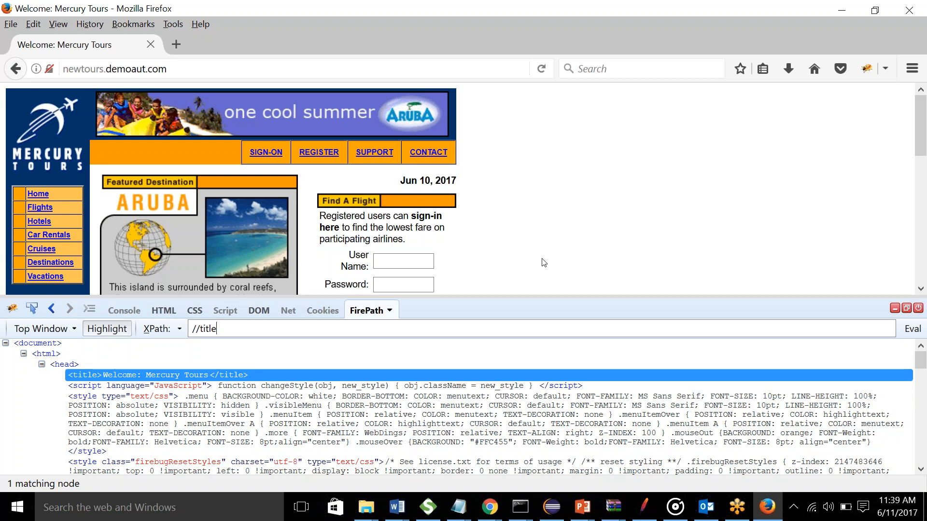
Select the Mercury Tours page address in Firefox and switch back to Apache JMeter.
left_click(644, 509)
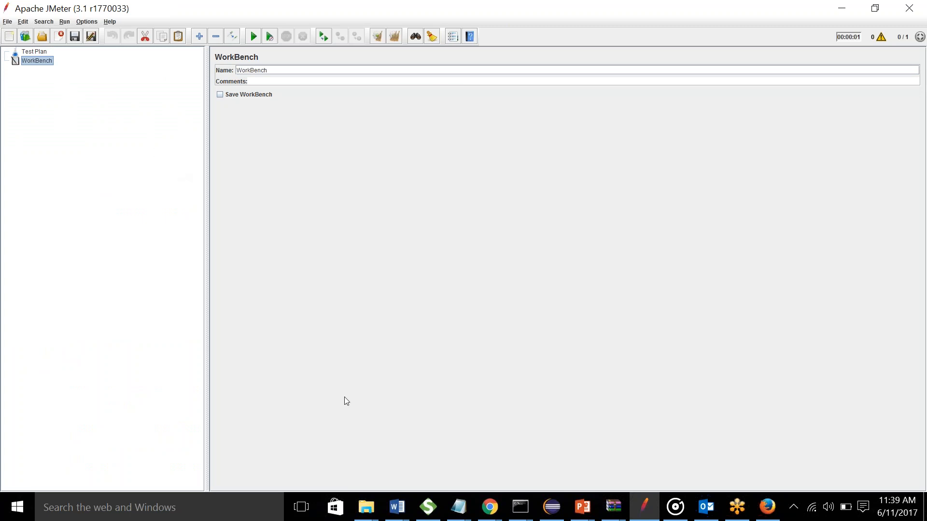
key("alt+Tab")
left_click(206, 66)
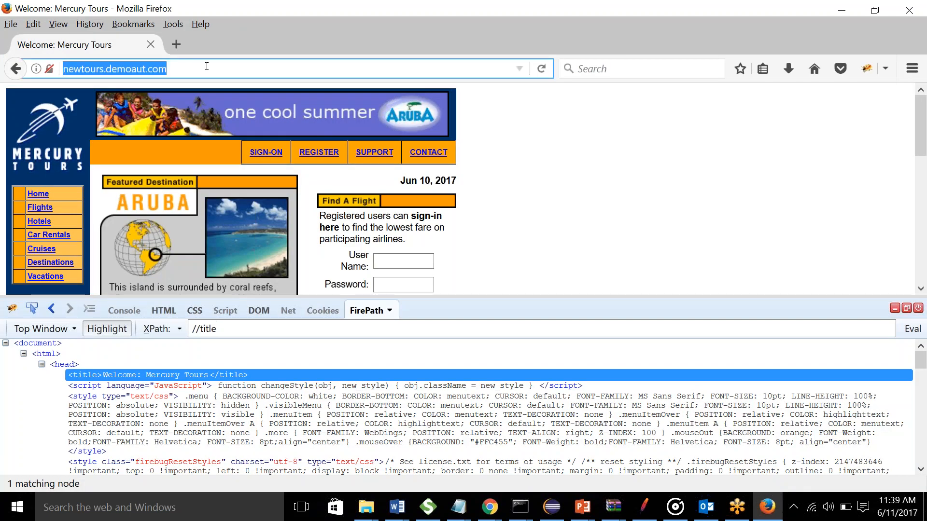
key("alt+Tab")
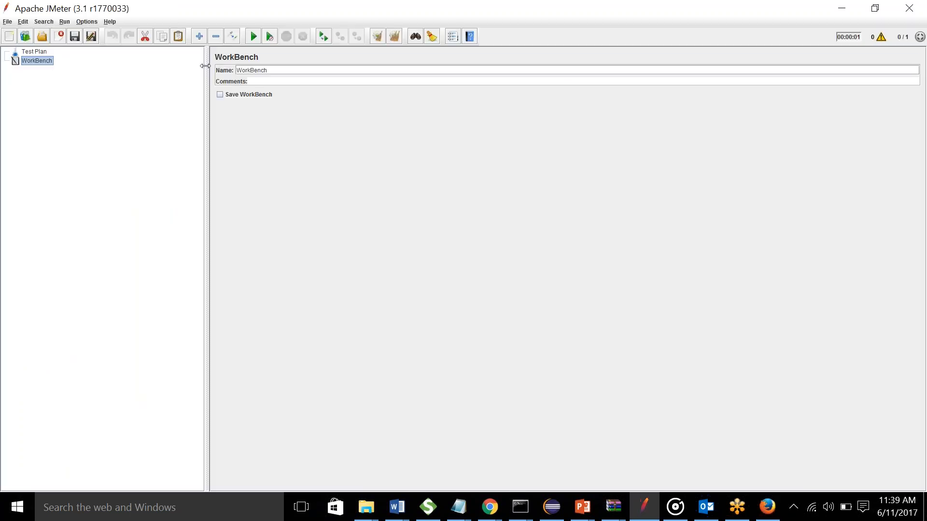
Add a Thread Group to the Test Plan.
left_click(38, 52)
right_click(39, 52)
mouse_move(88, 60)
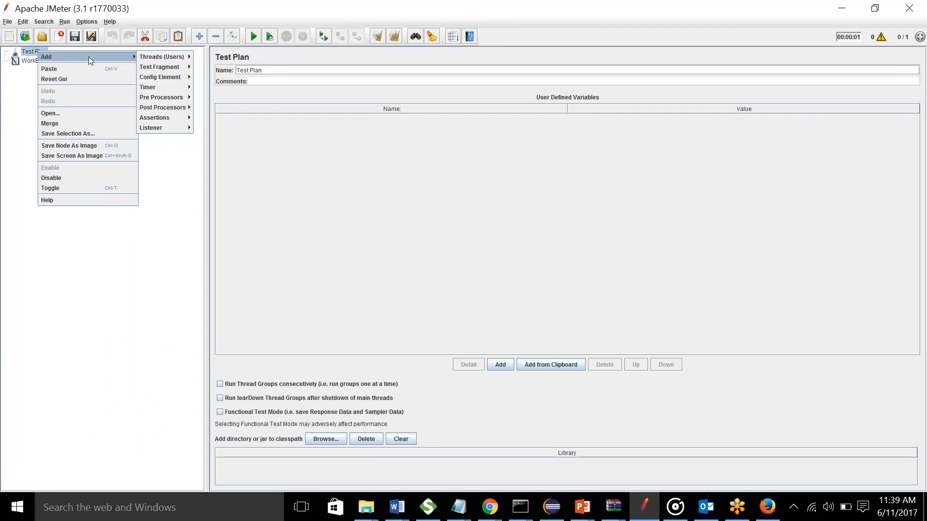
mouse_move(162, 57)
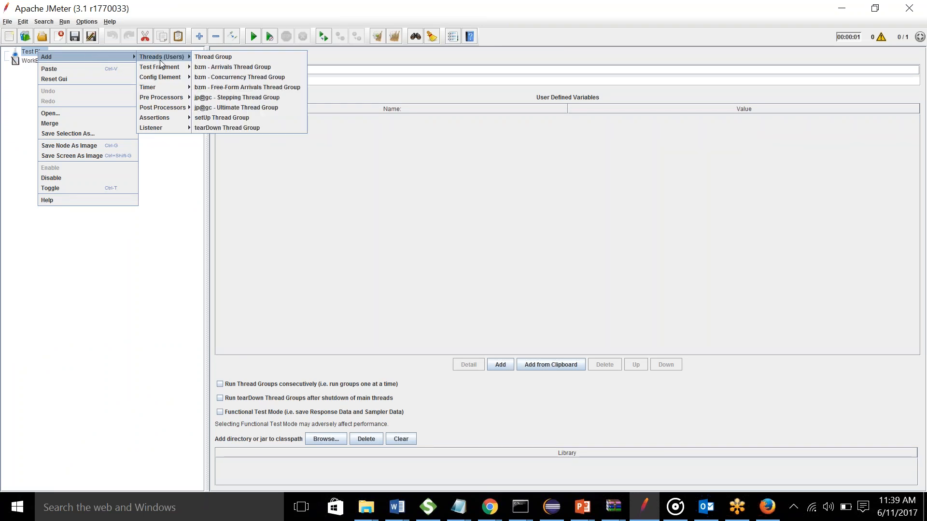
left_click(226, 58)
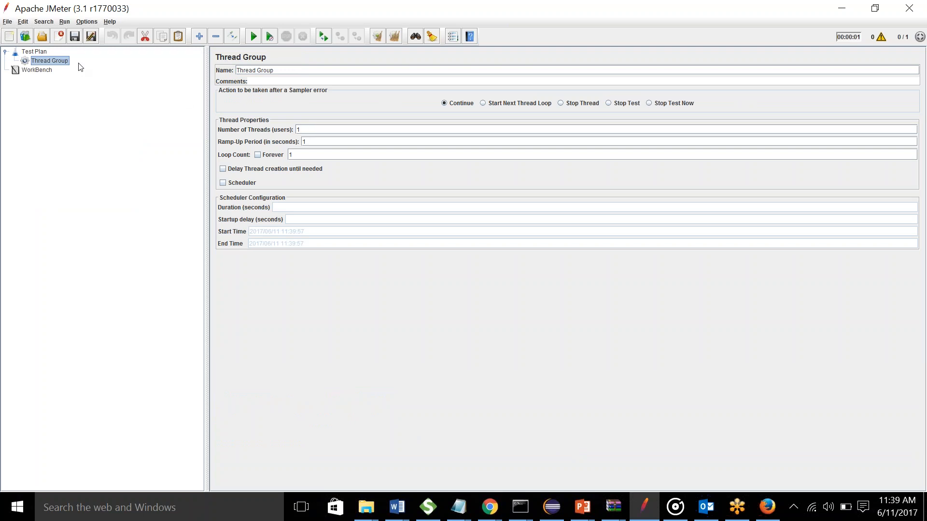
Add an HTTP Request sampler to the Thread Group.
right_click(48, 64)
mouse_move(140, 71)
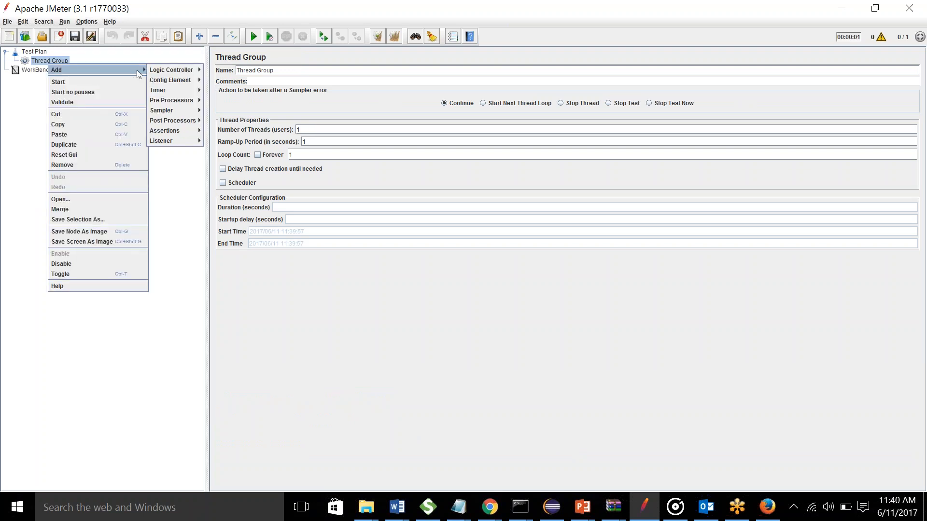
mouse_move(175, 109)
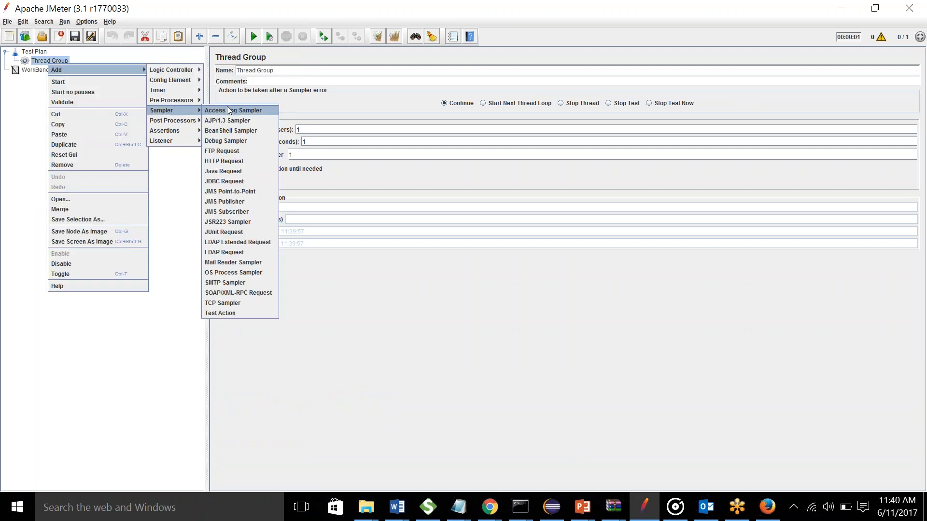
left_click(230, 160)
Paste the copied address as the request's server name, trim it to newtours.demoaut.com/, and set the path to /.
left_click(289, 115)
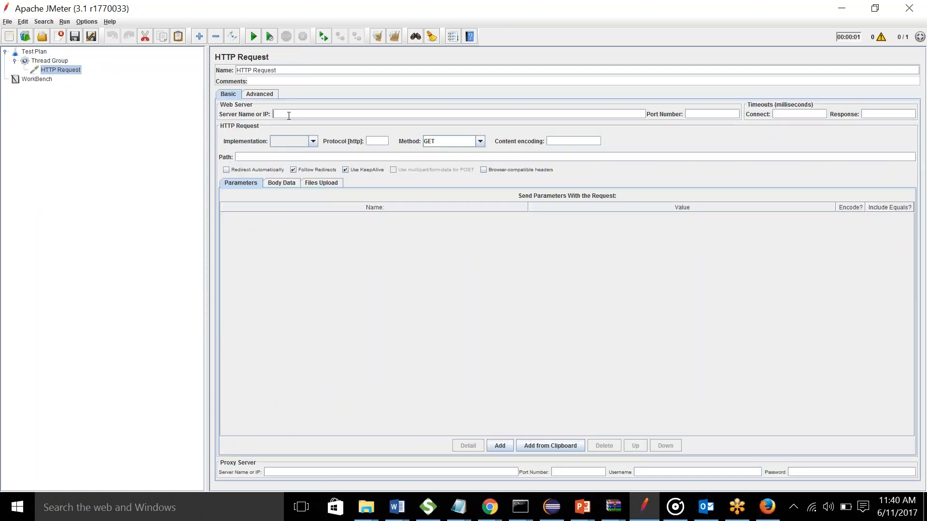
key("ctrl+v")
key("Home")
key("Delete")
key("Delete")
key("Delete")
key("Delete")
key("Delete")
key("Delete")
key("Delete")
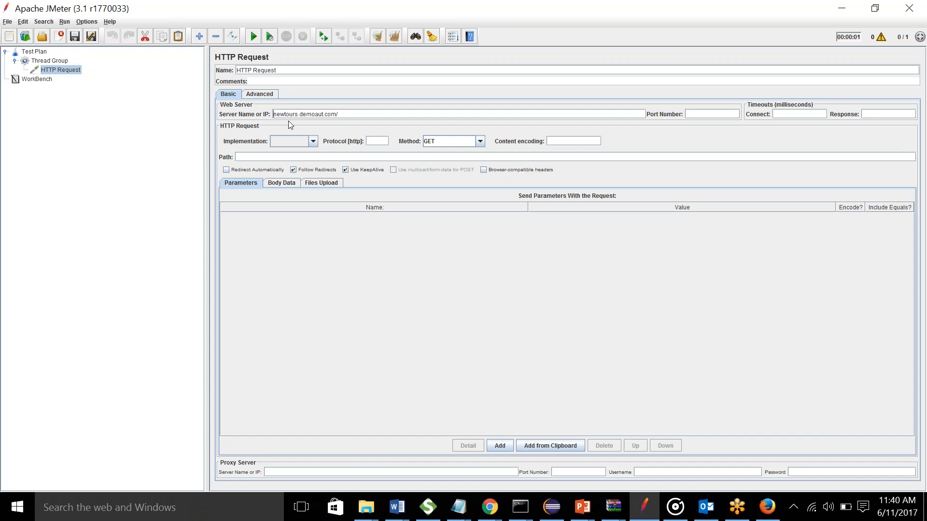
left_click(255, 157)
Add a View Results Tree listener to the HTTP Request.
right_click(60, 70)
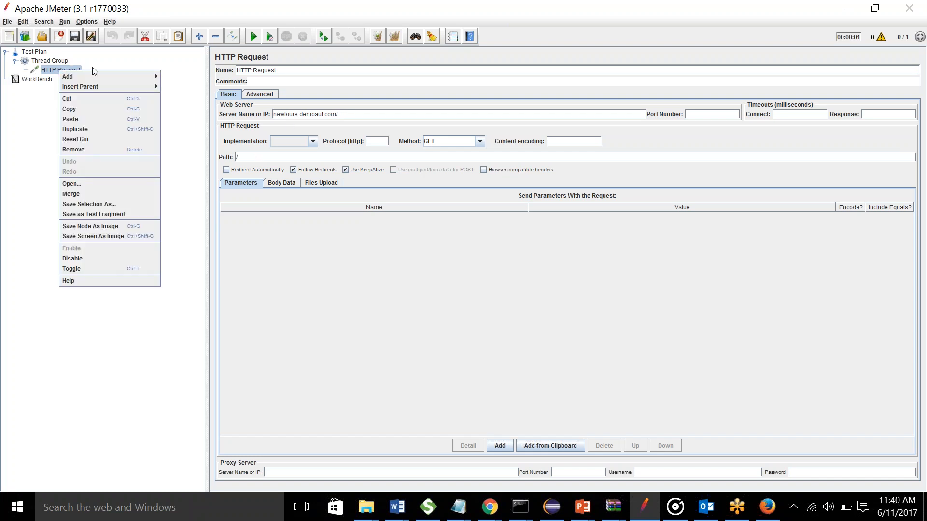
mouse_move(120, 77)
mouse_move(186, 127)
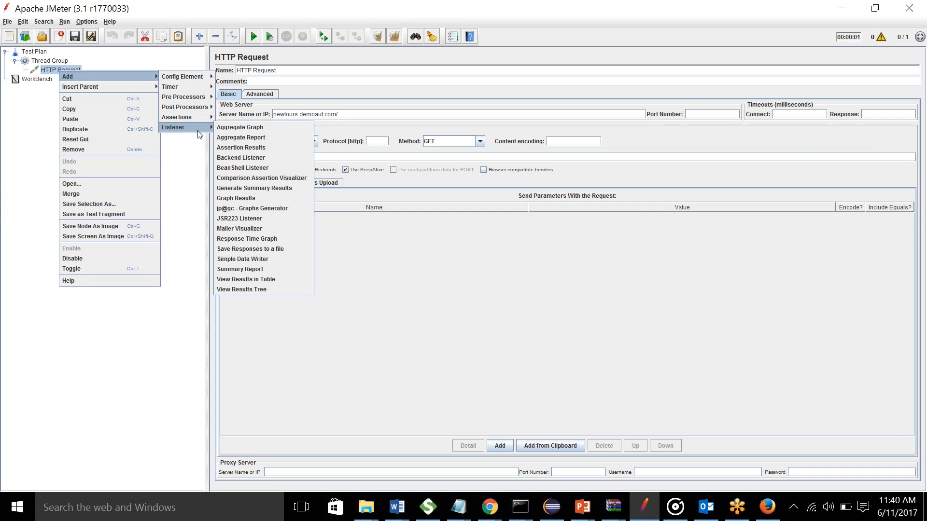
left_click(242, 289)
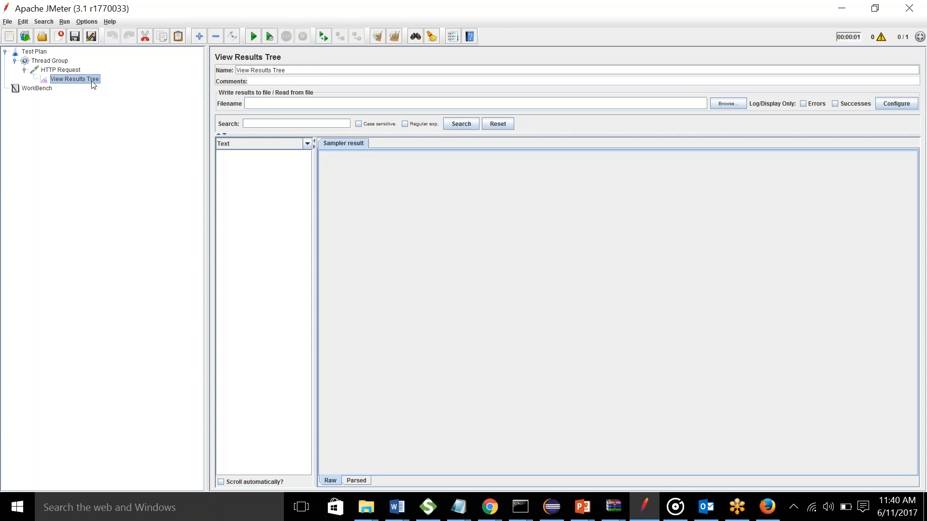
Run the test plan without saving it and inspect the sampler result and request data in View Results Tree.
left_click(252, 42)
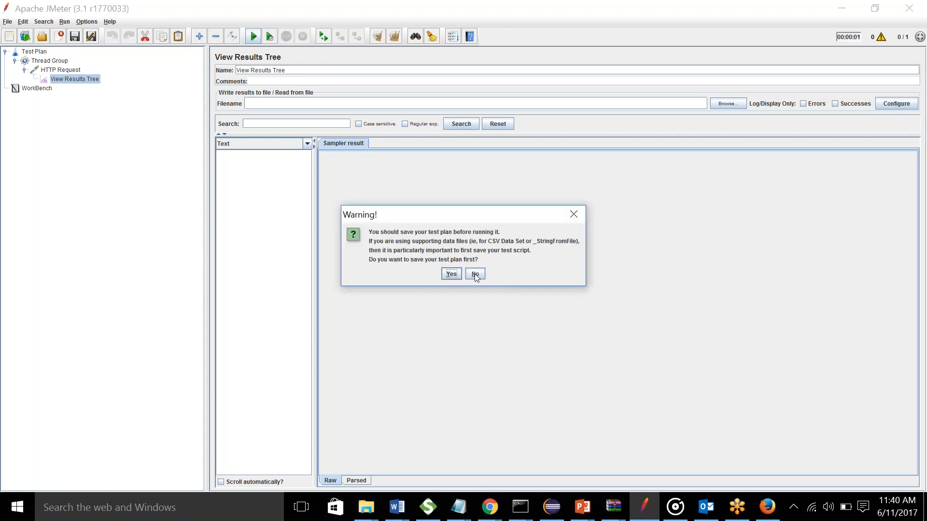
left_click(475, 274)
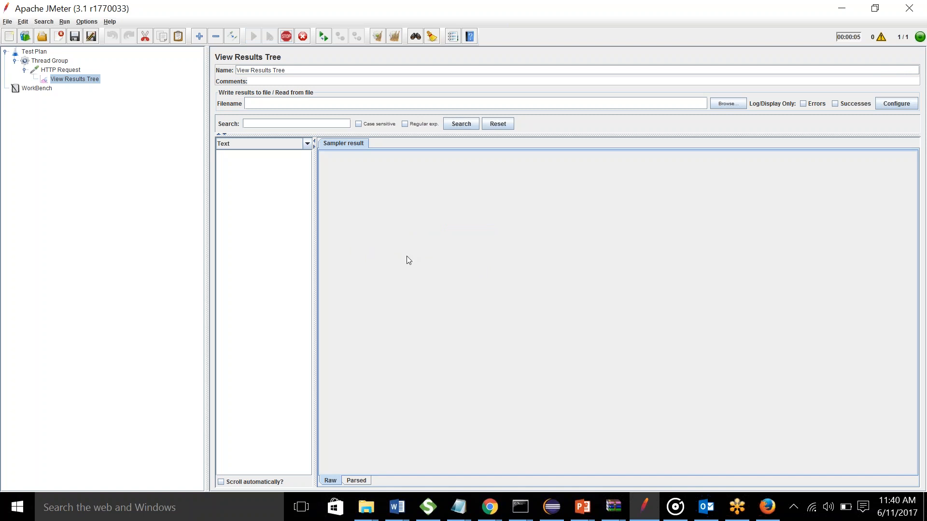
left_click(55, 71)
left_click(71, 81)
left_click(65, 71)
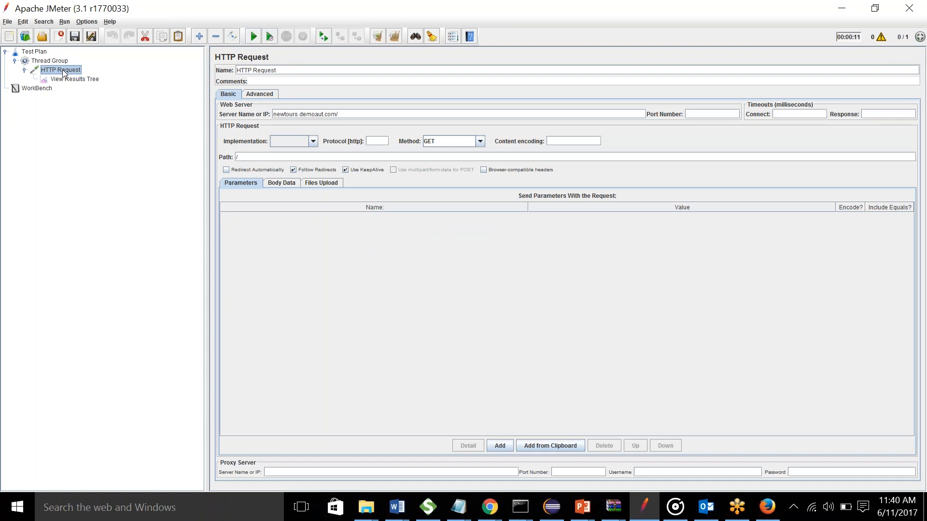
left_click(72, 80)
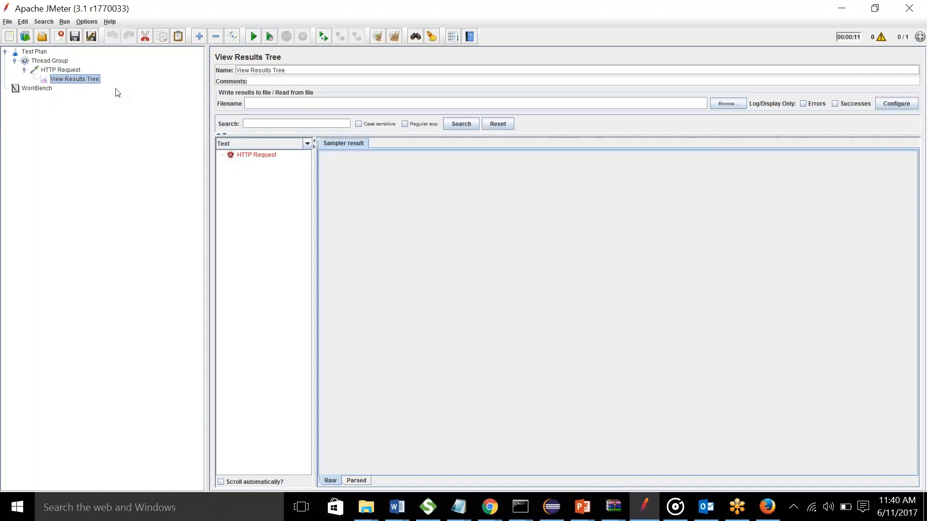
left_click(263, 157)
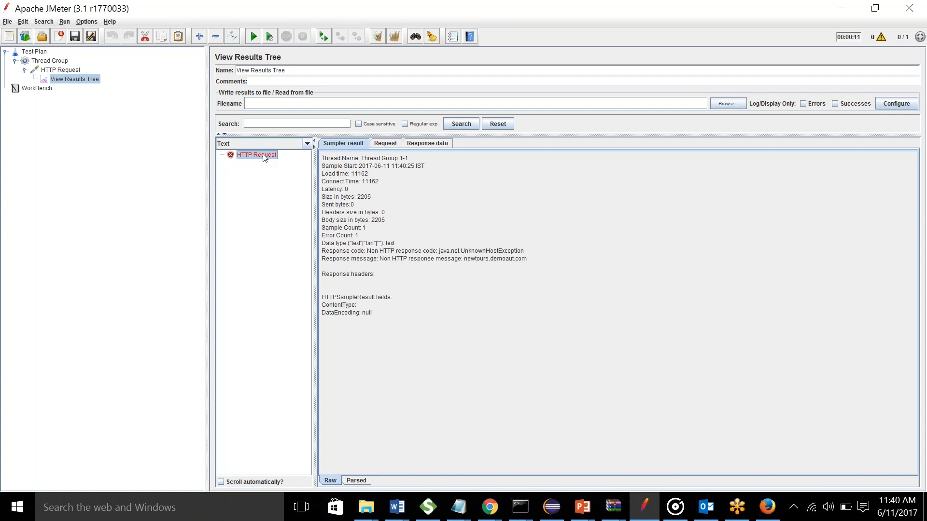
left_click(389, 142)
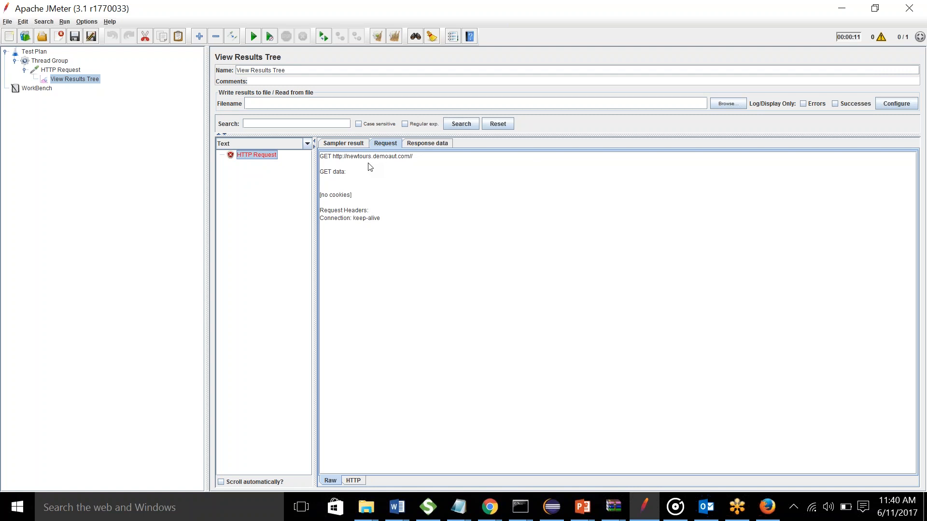
Check the page address in Firefox and set the HTTP Request's protocol to https.
left_click(76, 71)
key("alt+Tab")
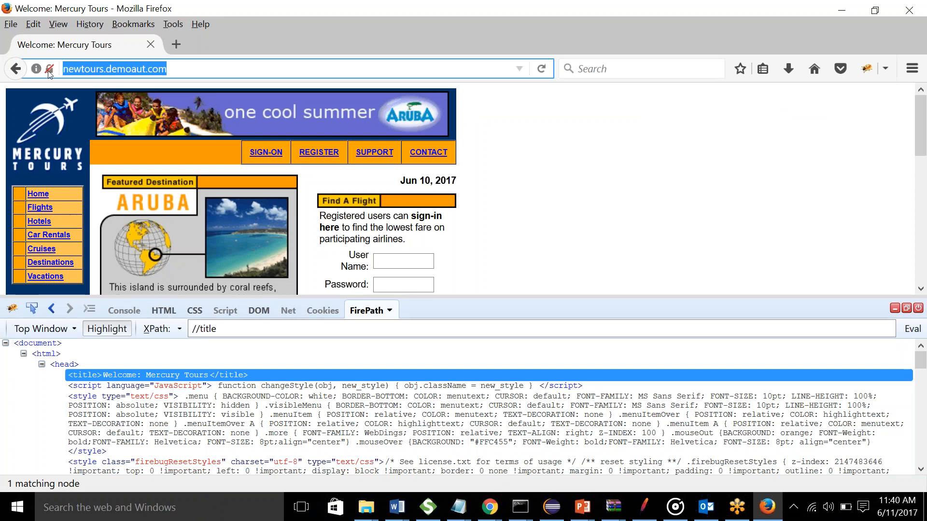
key("alt+Tab")
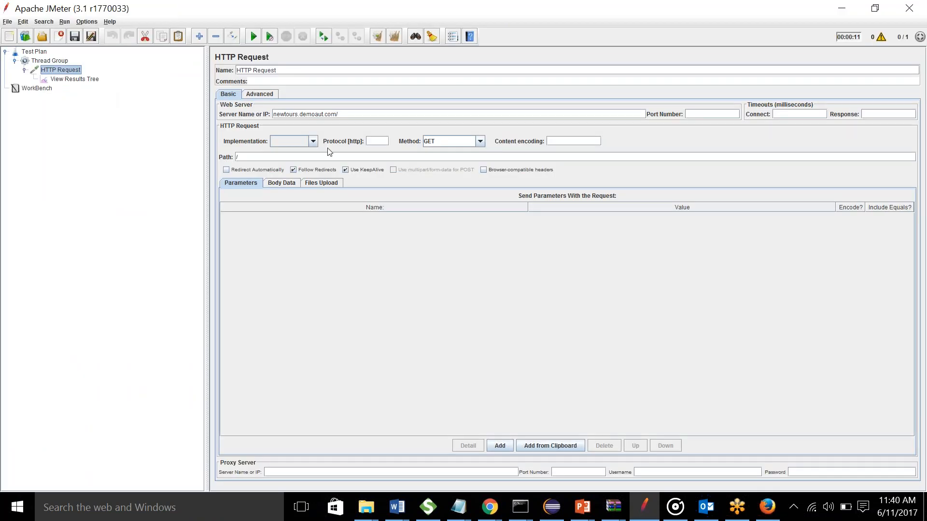
left_click(376, 141)
Clear all results, rerun the test plan without saving, and open the new sample's request data.
left_click(80, 78)
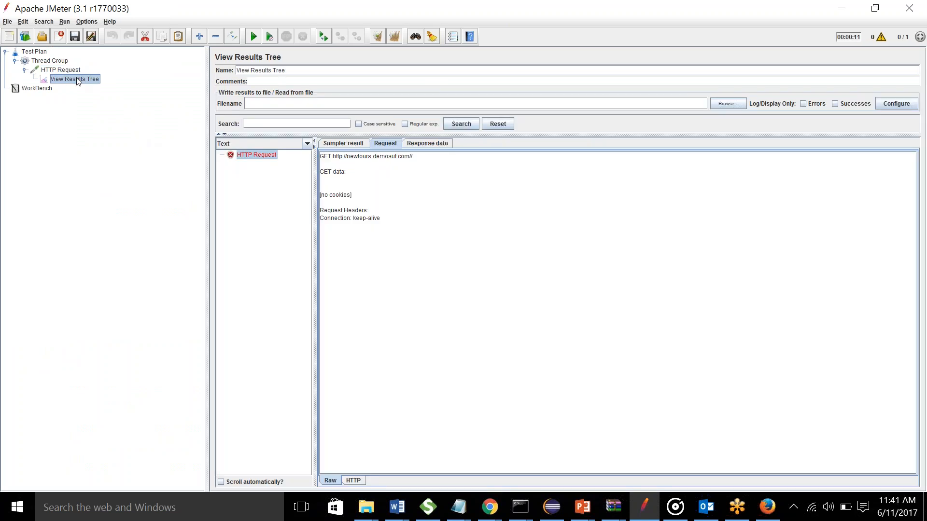
left_click(394, 36)
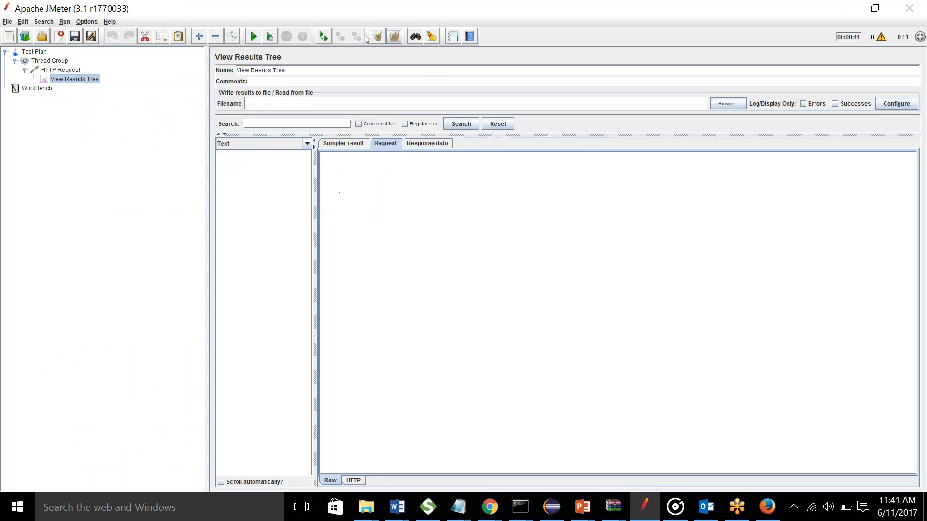
left_click(254, 39)
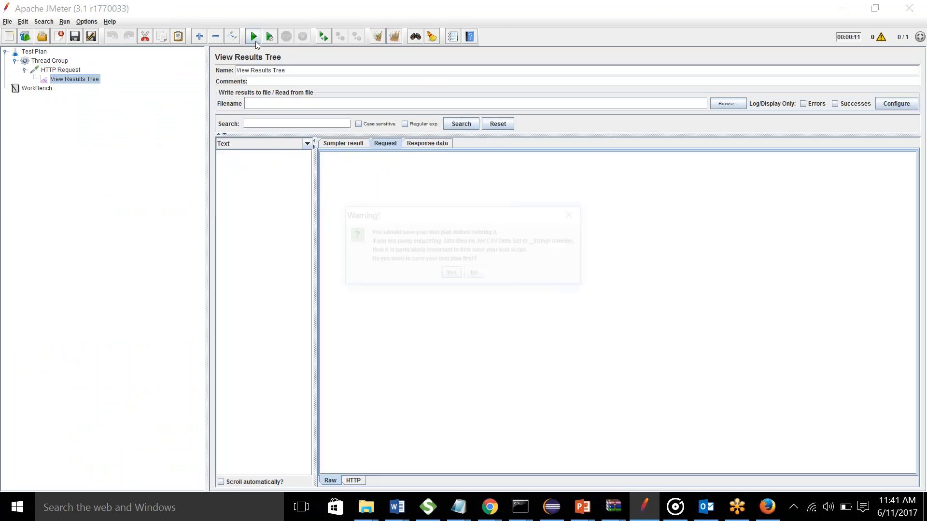
left_click(473, 274)
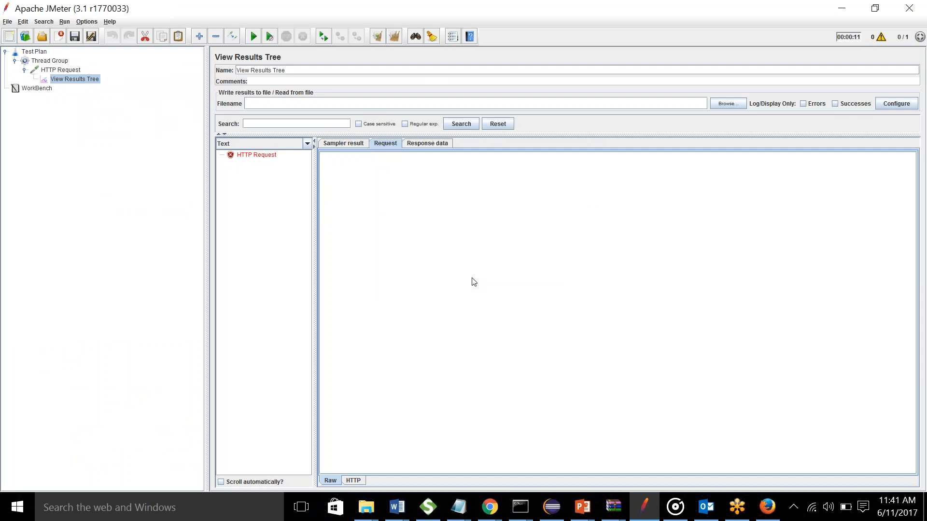
left_click(254, 158)
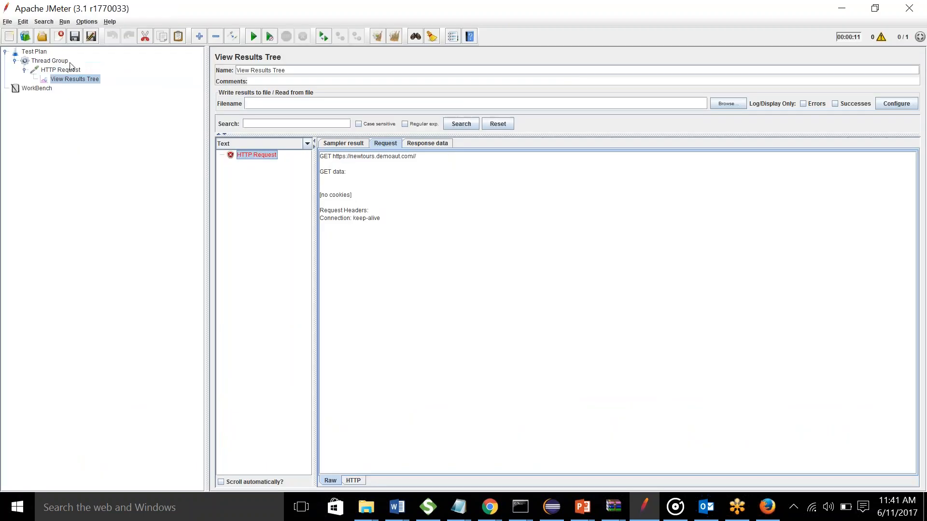
Set the server name to newtours.demoaut.com without the trailing slash, and rerun the unsaved test plan with cleared results.
left_click(61, 69)
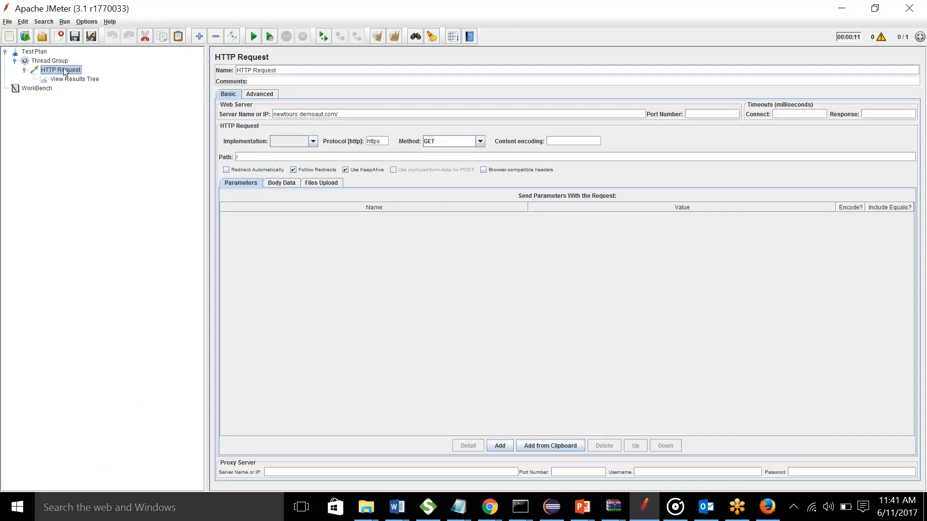
left_click(356, 115)
left_click(75, 79)
left_click(394, 38)
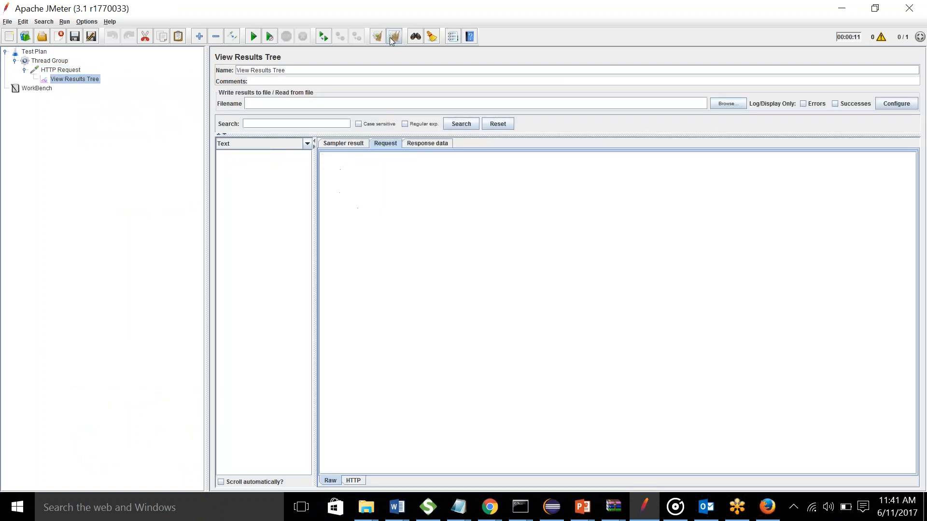
left_click(253, 37)
left_click(475, 274)
left_click(256, 156)
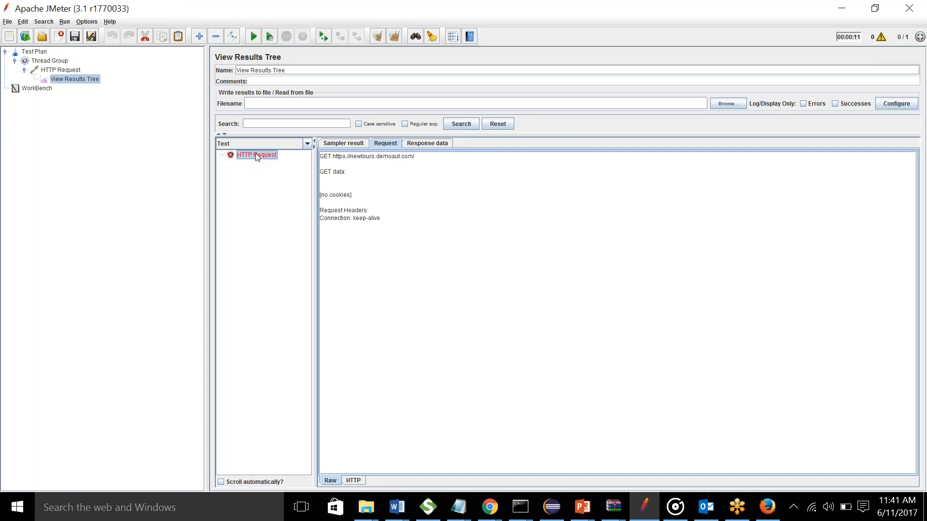
Review the HTTP Request's path, and rerun the unsaved test plan with cleared results to inspect its request data.
left_click(65, 72)
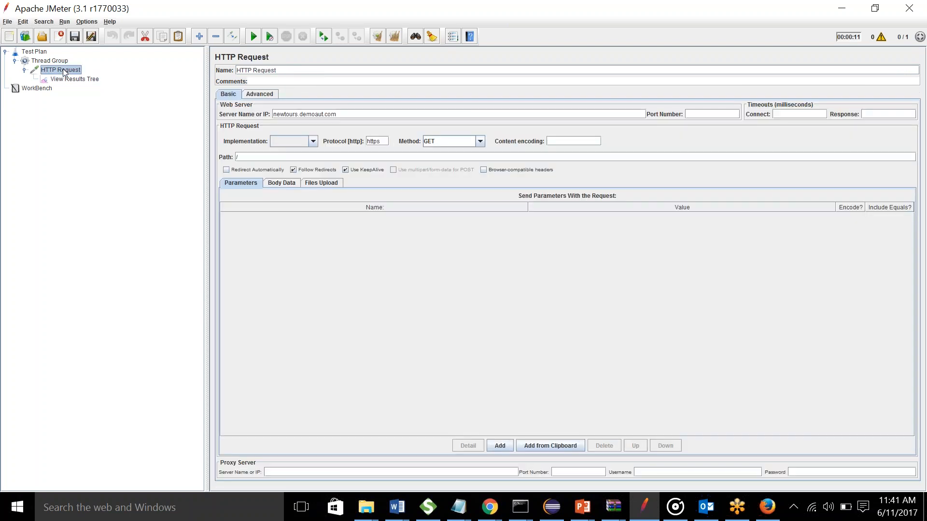
left_click(260, 158)
left_click(93, 82)
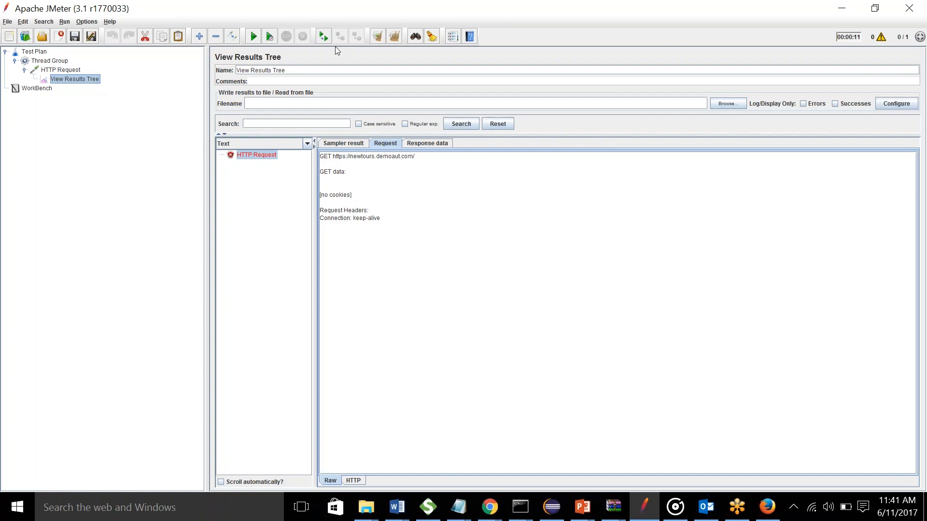
left_click(387, 37)
left_click(253, 37)
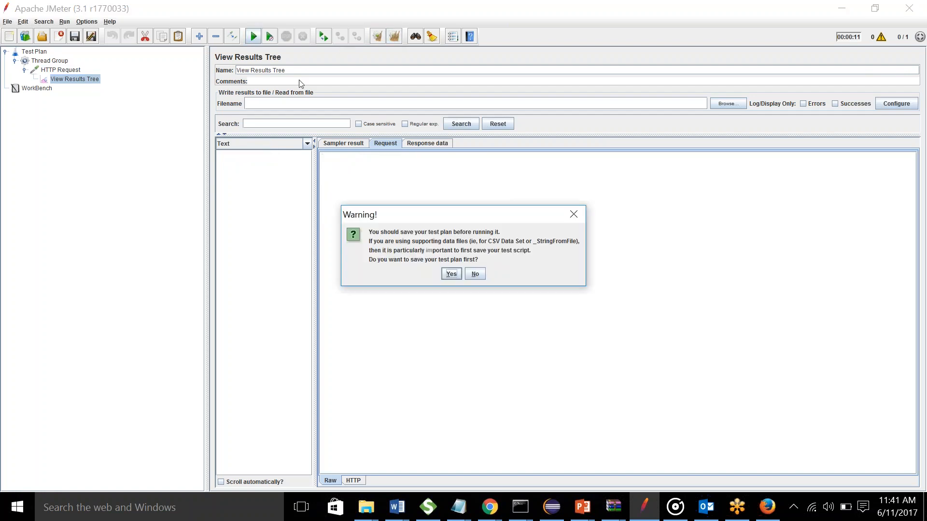
left_click(475, 275)
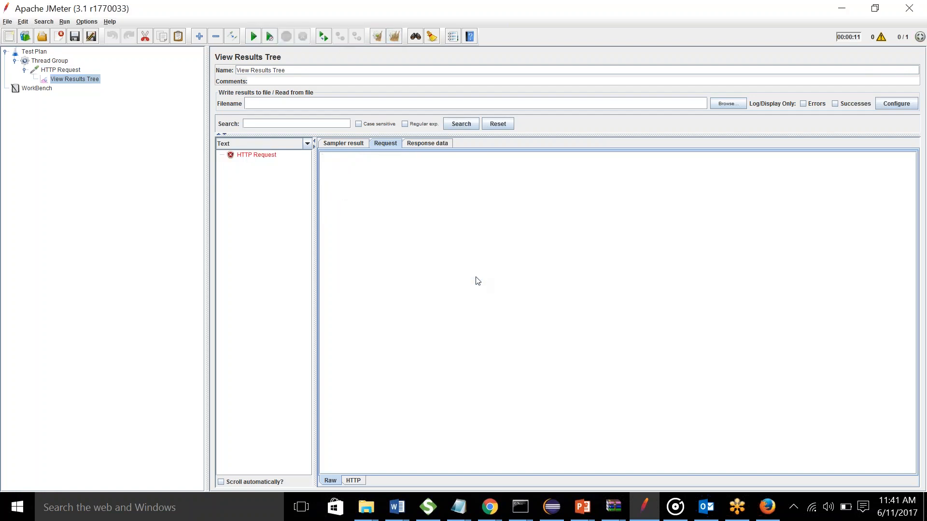
left_click(259, 157)
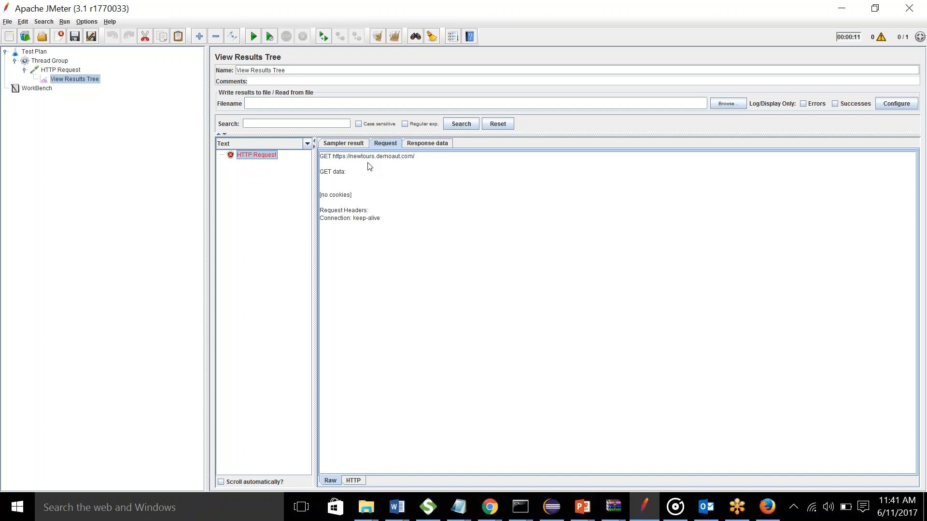
Examine the failed sample's response data against the Mercury Tours page in Firefox, and clear all results.
key("alt+Tab")
key("alt+Tab")
left_click(421, 146)
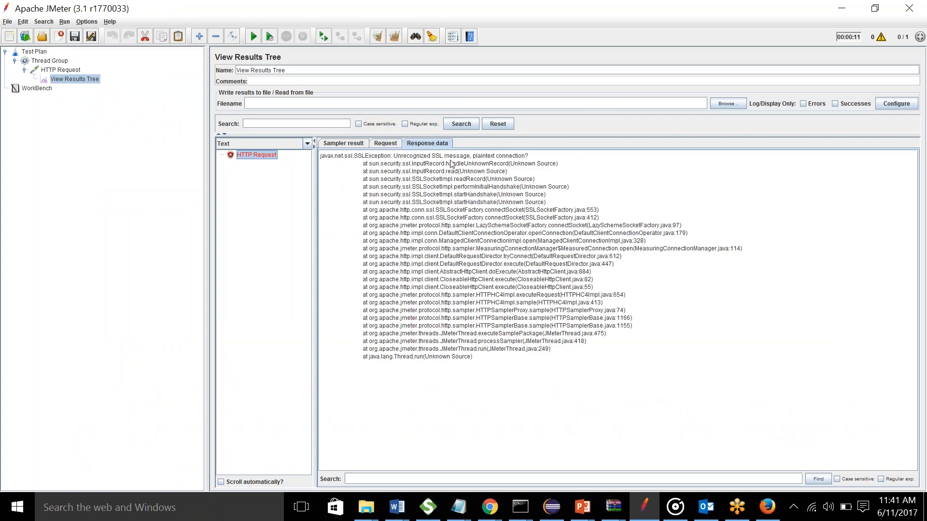
key("alt+Tab")
key("alt+Tab")
left_click(390, 41)
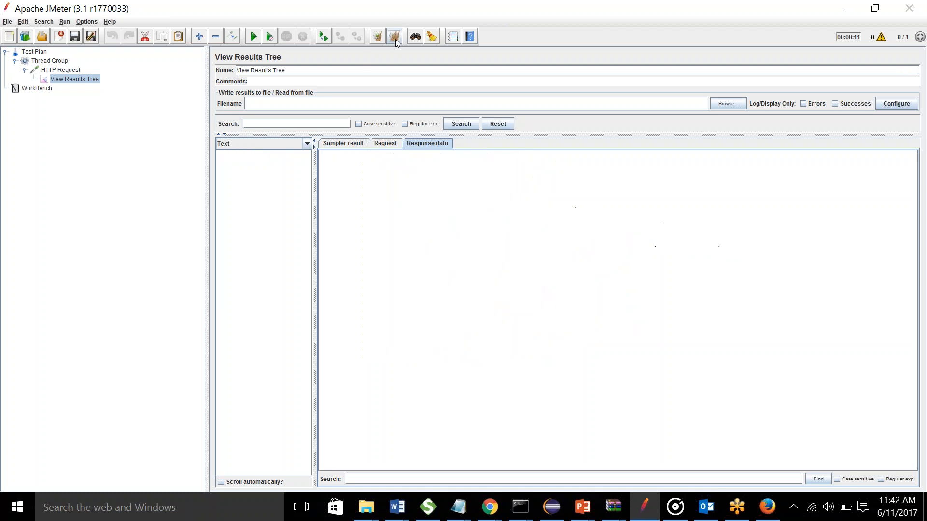
Add an HTTP(S) Test Script Recorder to the WorkBench.
left_click(37, 90)
right_click(36, 90)
mouse_move(48, 94)
mouse_move(164, 94)
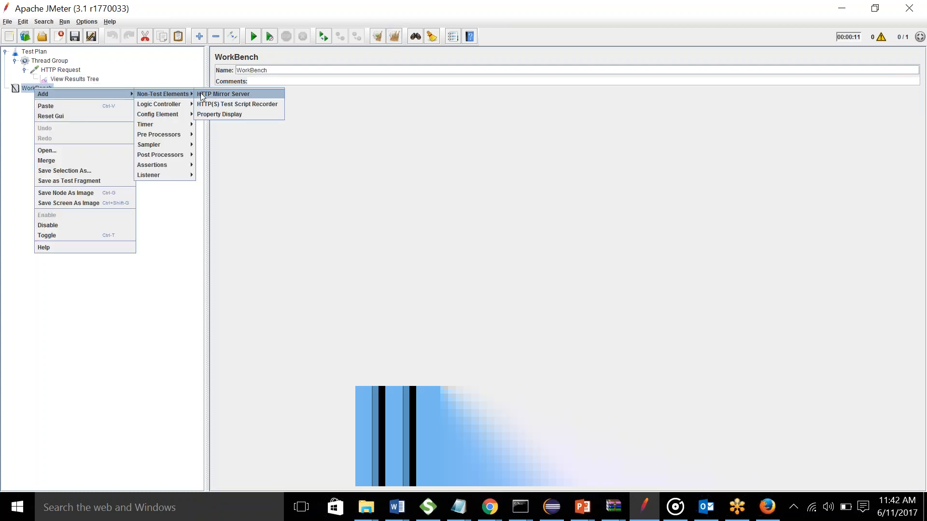
left_click(215, 103)
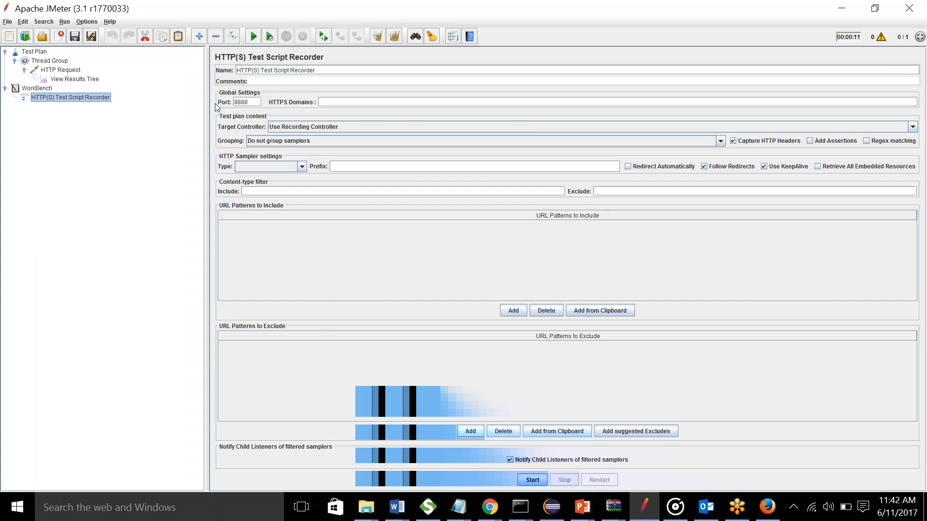
Set the HTTP(S) Test Script Recorder's port to 7070 and try to start recording.
double_click(257, 102)
key("BackSpace")
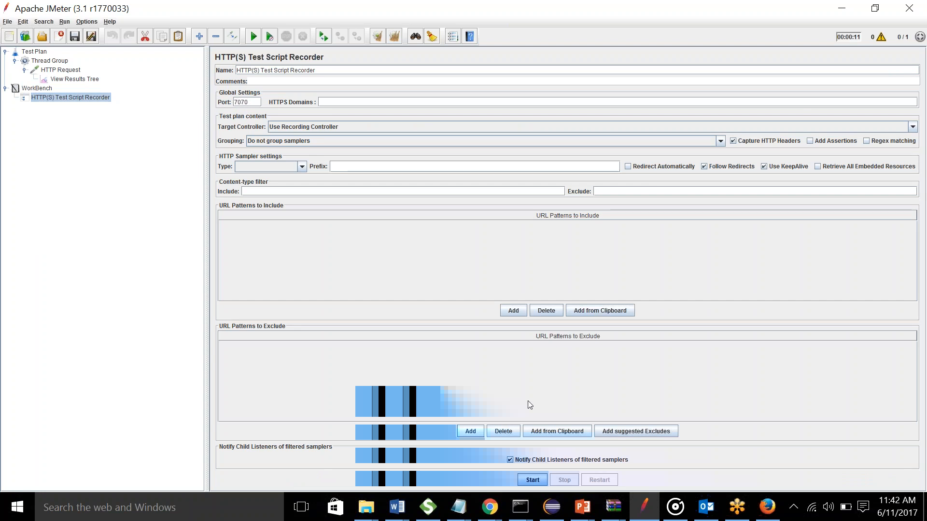
left_click(536, 479)
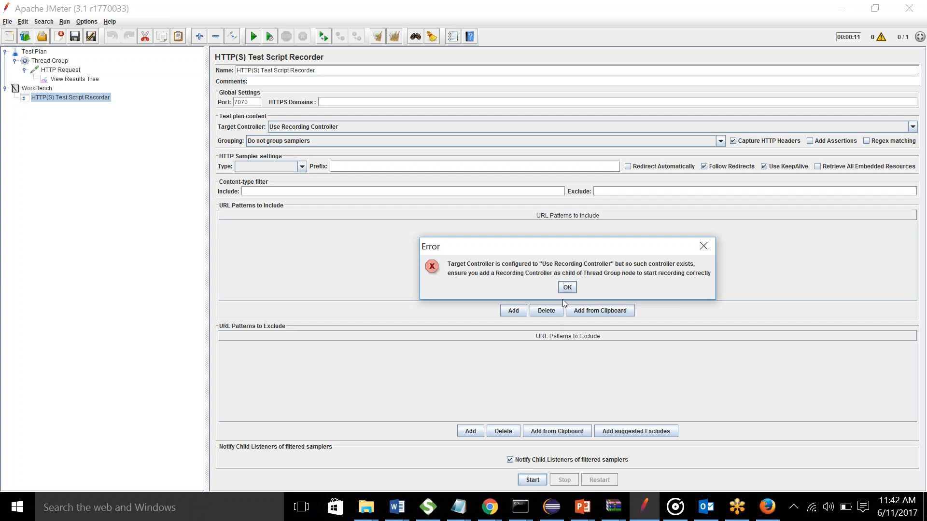
left_click(565, 288)
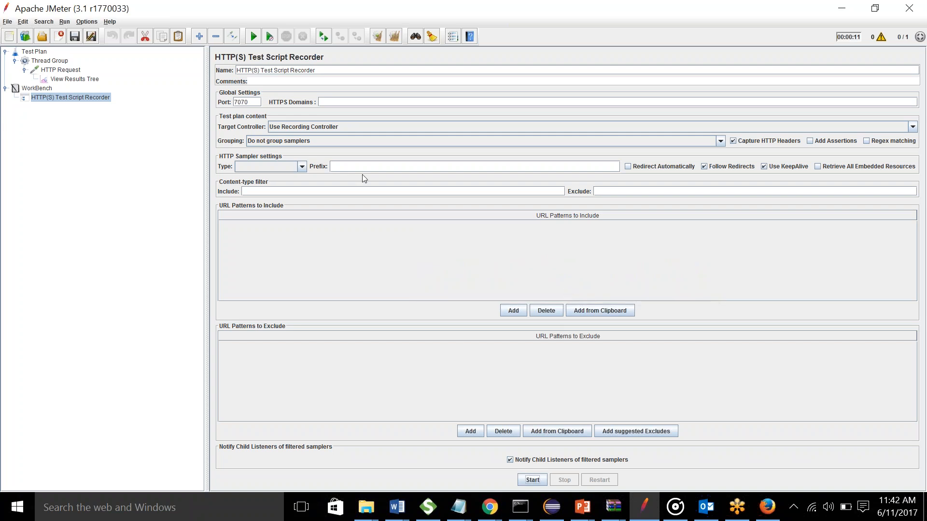
Set the recorder's target controller to WorkBench > HTTP(S) Test Script Recorder, start recording and acknowledge the root CA certificate notice.
left_click(350, 126)
left_click(331, 155)
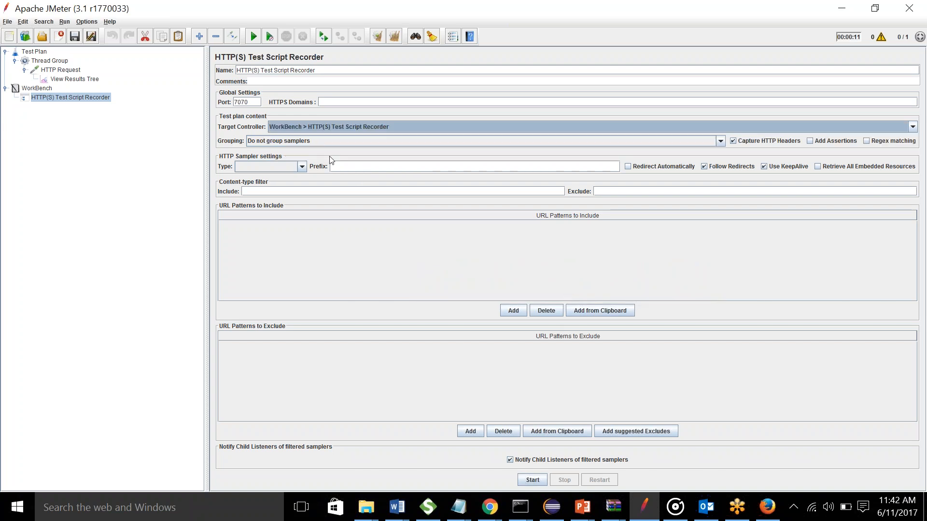
left_click(532, 479)
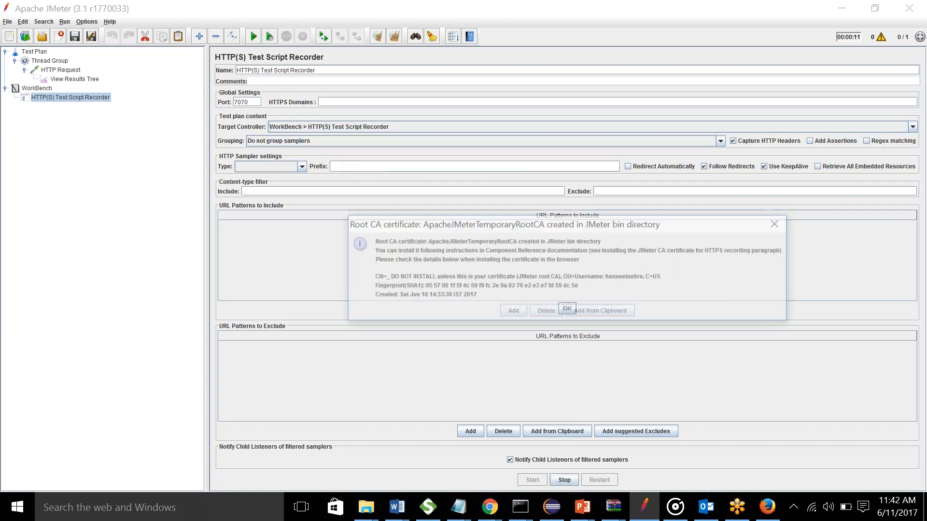
left_click(568, 311)
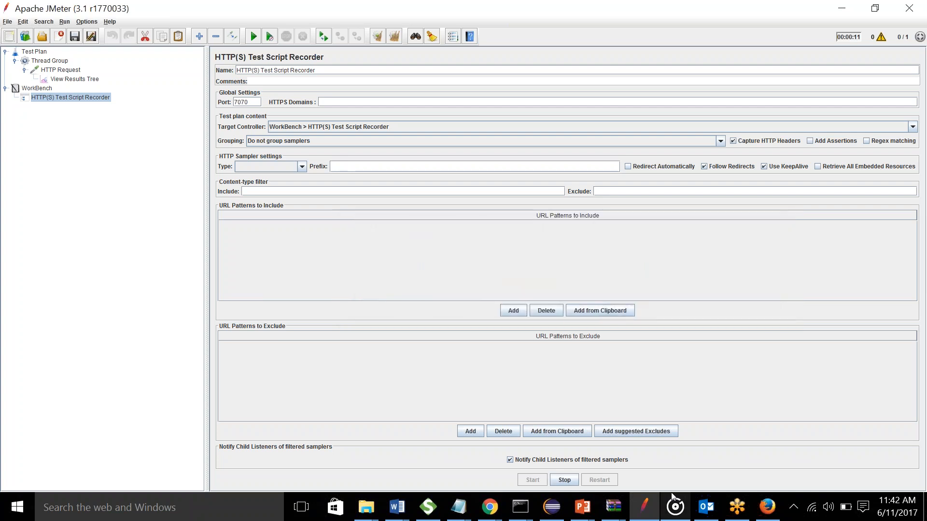
Switch to Firefox and set its connection to the manual proxy configuration using HTTP proxy localhost and port 7070.
left_click(768, 507)
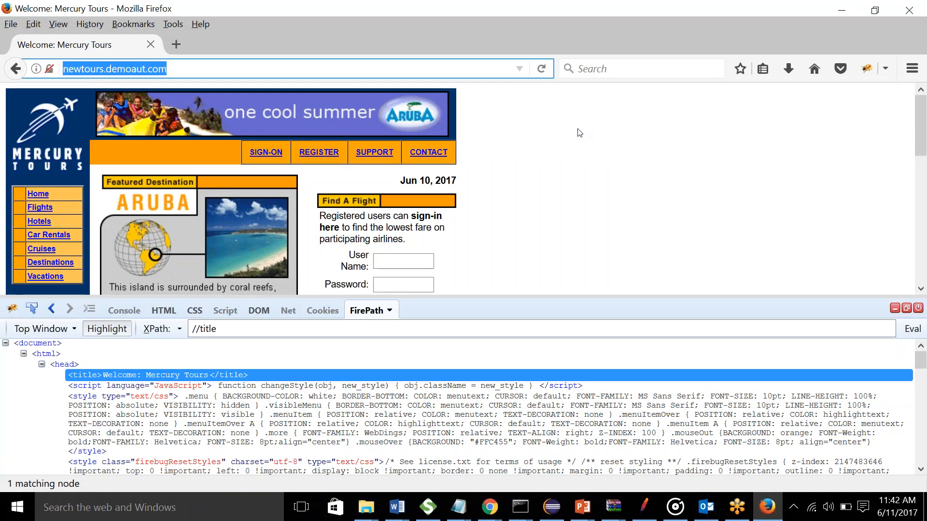
left_click(911, 69)
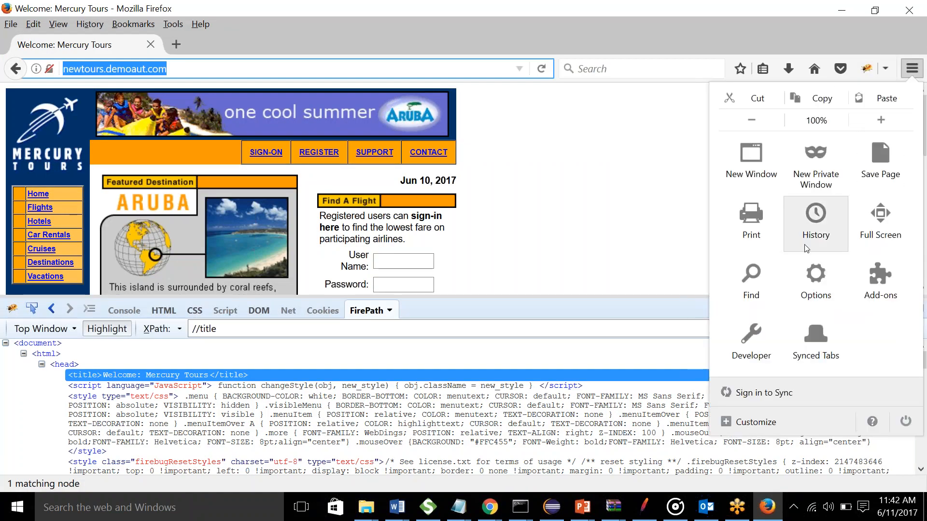
left_click(820, 286)
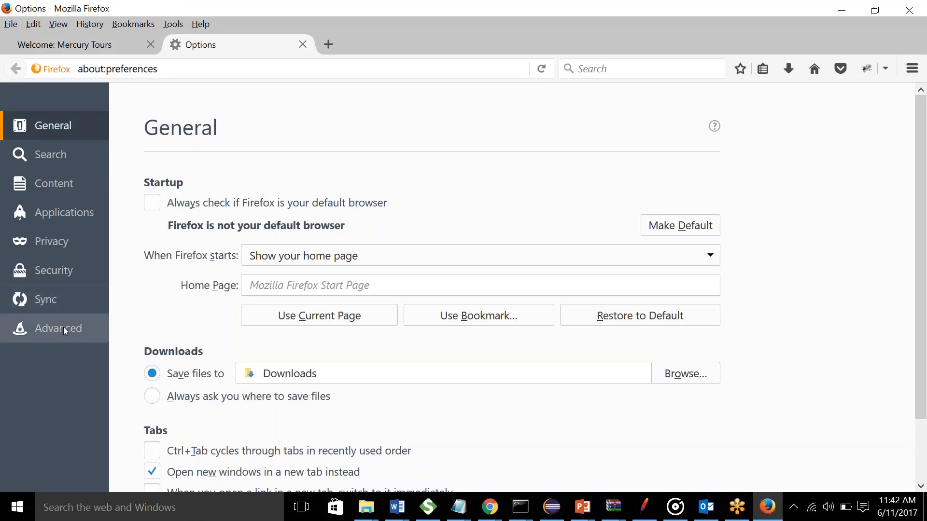
left_click(63, 328)
left_click(709, 240)
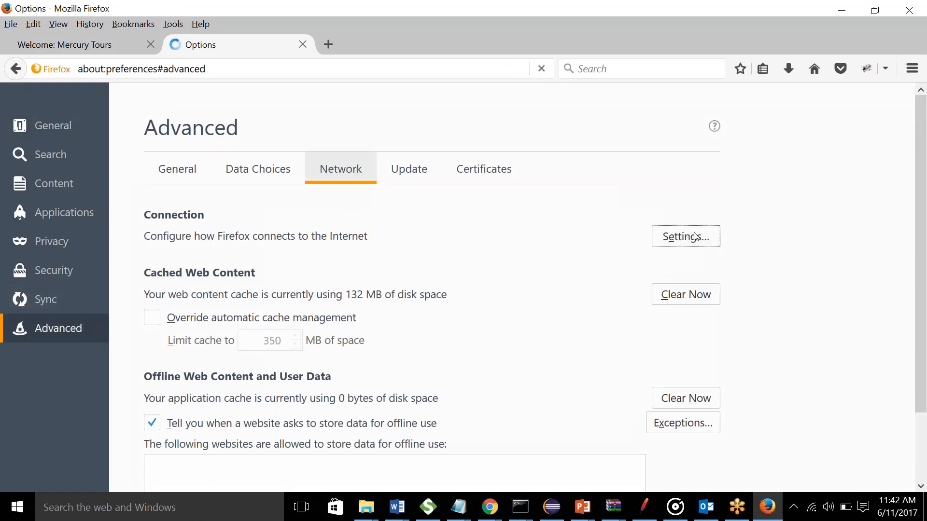
left_click(260, 217)
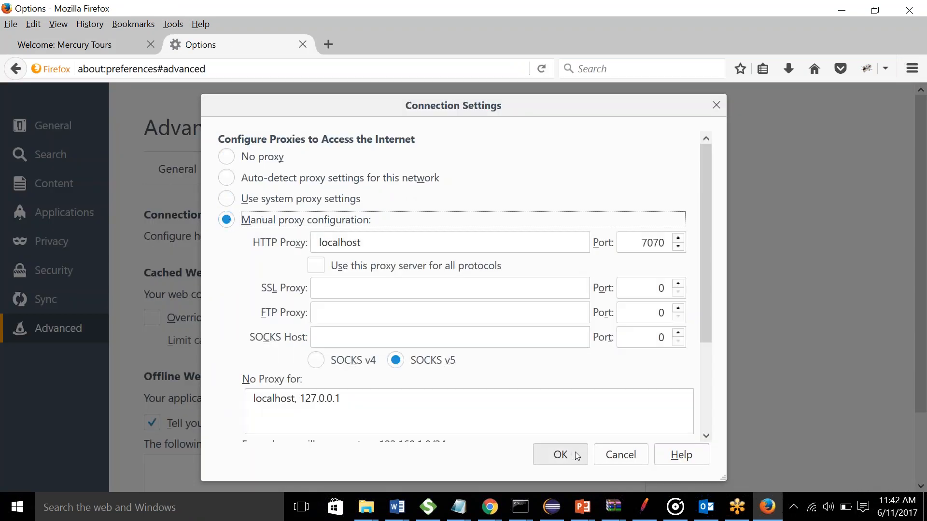
left_click(574, 456)
Close Firefox with all its tabs, relaunch it, and load newtours.demoaut.com.
left_click(909, 11)
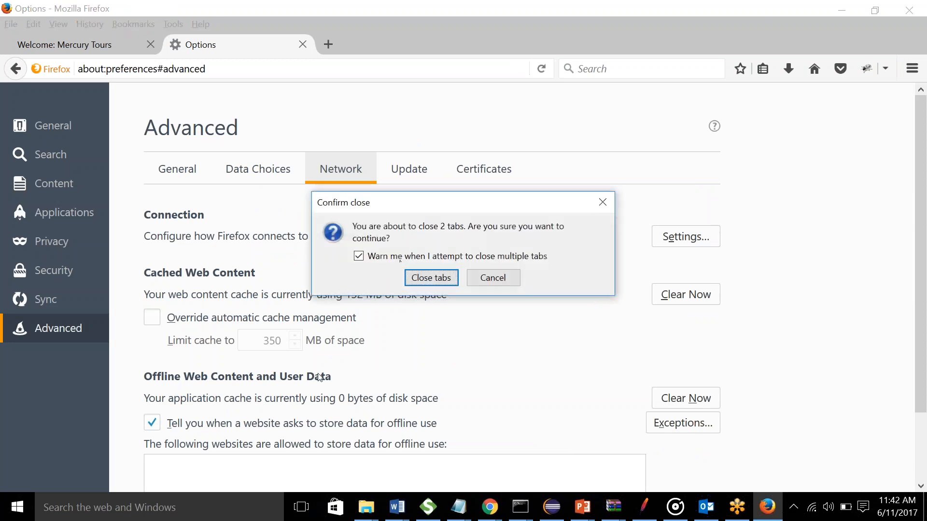
left_click(433, 283)
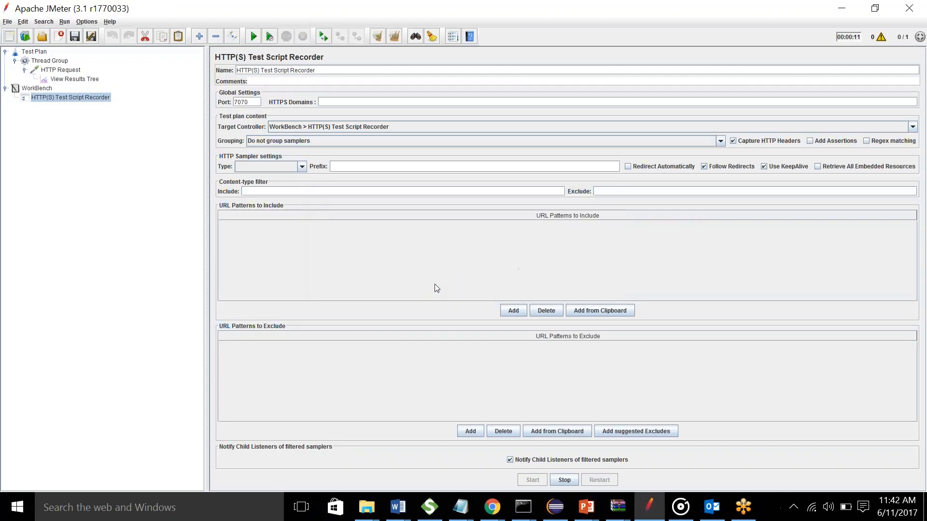
key("super")
type("mozilla")
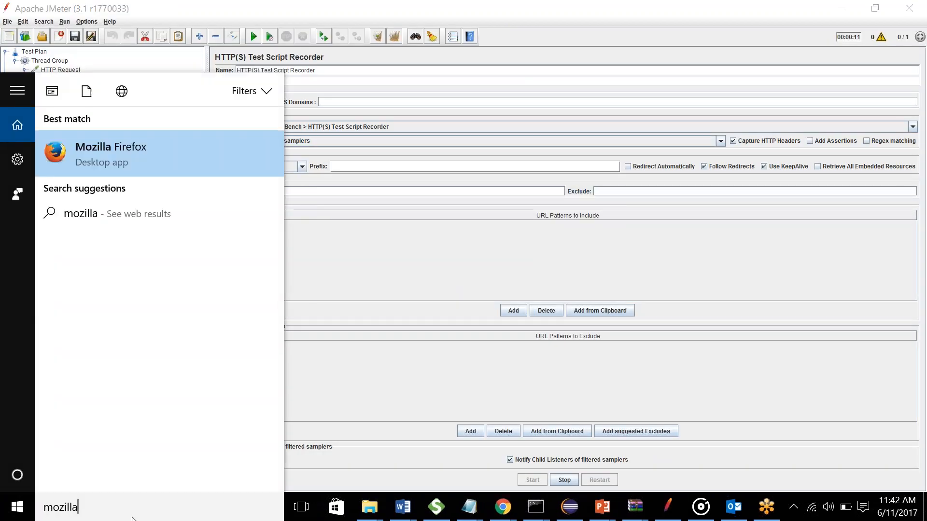
key("Return")
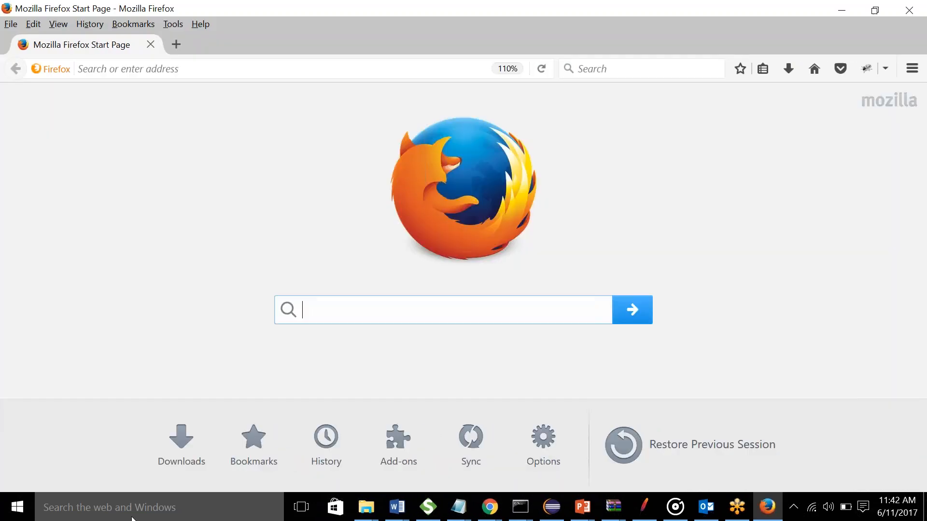
left_click(183, 72)
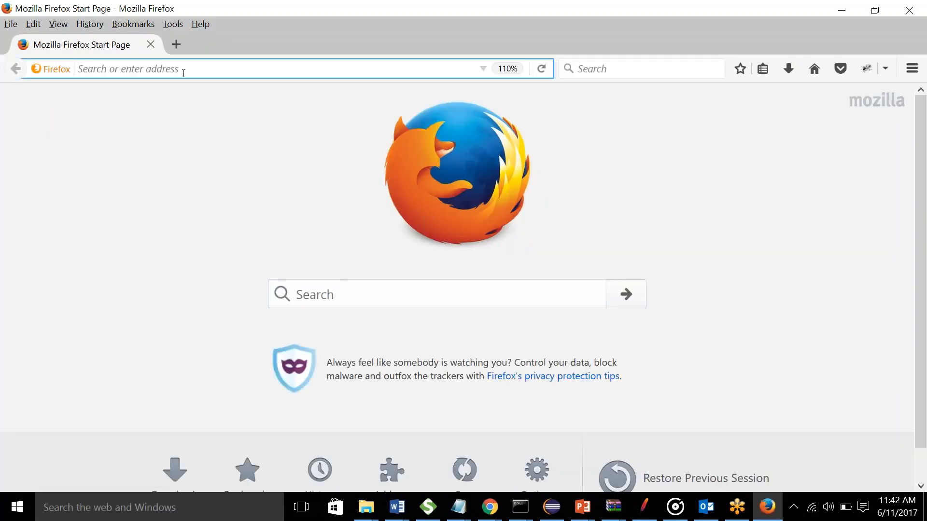
type("newtours.demoaut.com/")
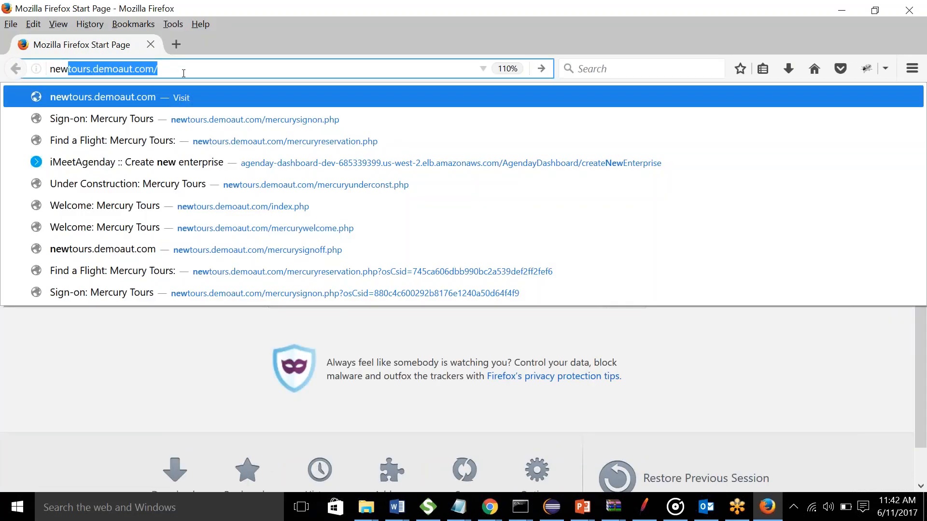
key("Return")
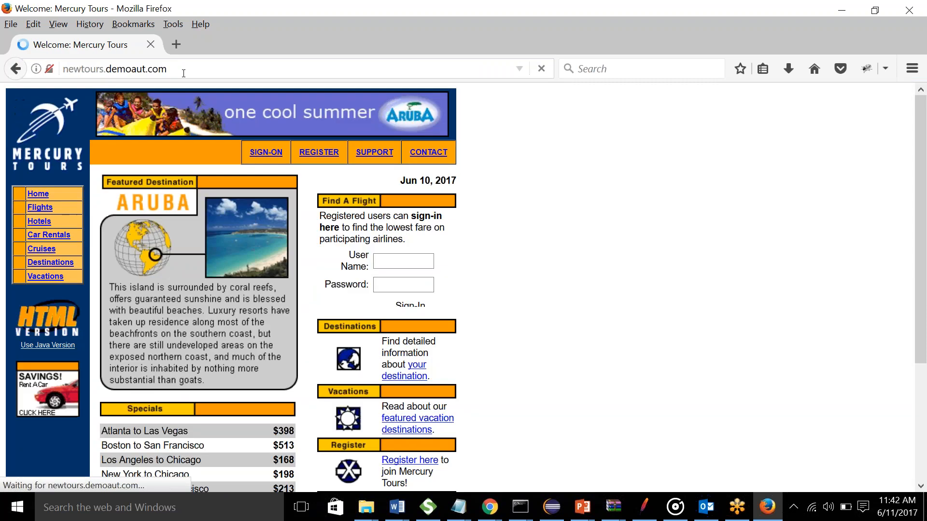
Switch to JMeter, review the recorded /favicon.ico and root page requests under the recorder, and stop the recorder.
key("alt+Tab")
left_click(14, 97)
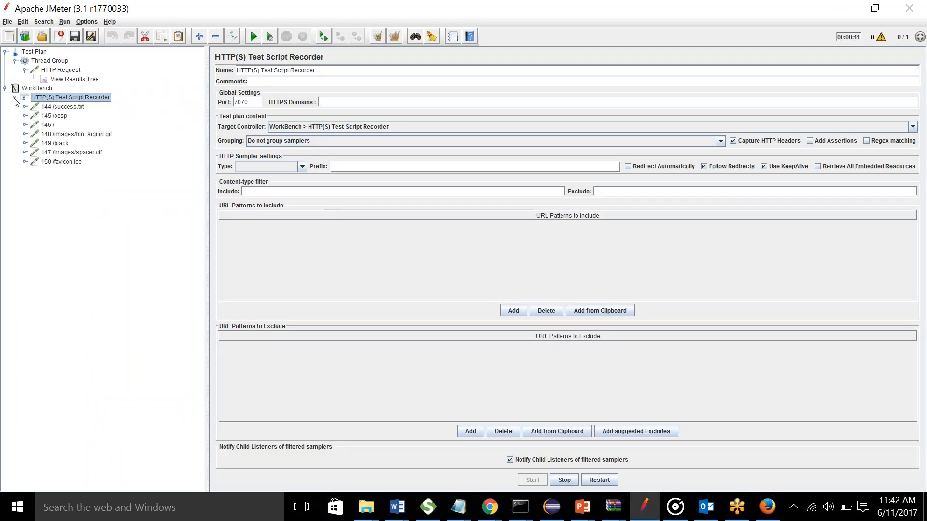
left_click(65, 162)
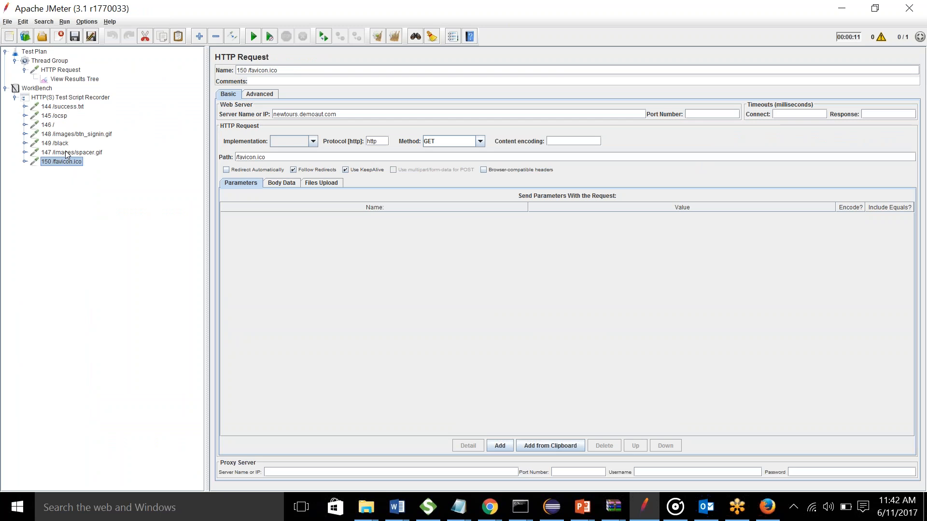
left_click(53, 125)
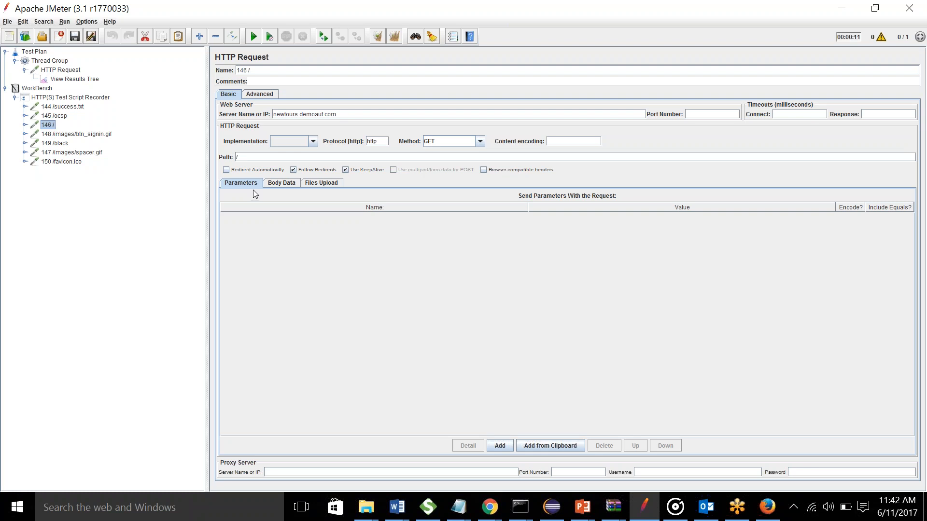
left_click(63, 98)
left_click(564, 480)
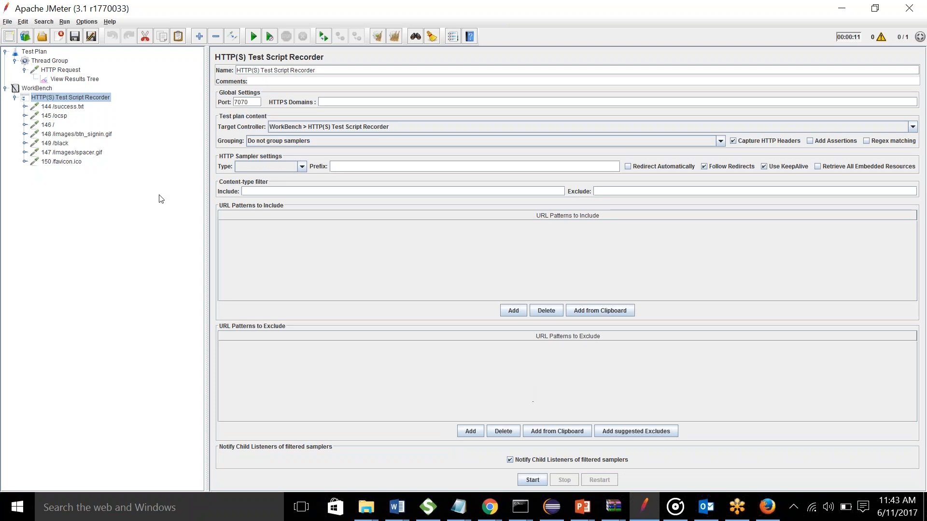
Copy the recorded root page request "146 /" into the Thread Group.
left_click(54, 127)
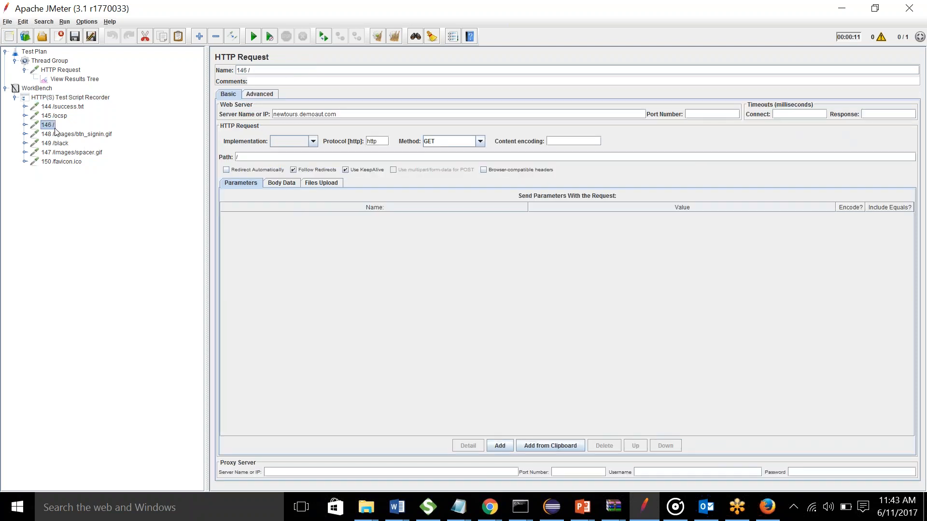
right_click(56, 131)
left_click(73, 167)
right_click(52, 71)
left_click(46, 61)
right_click(45, 61)
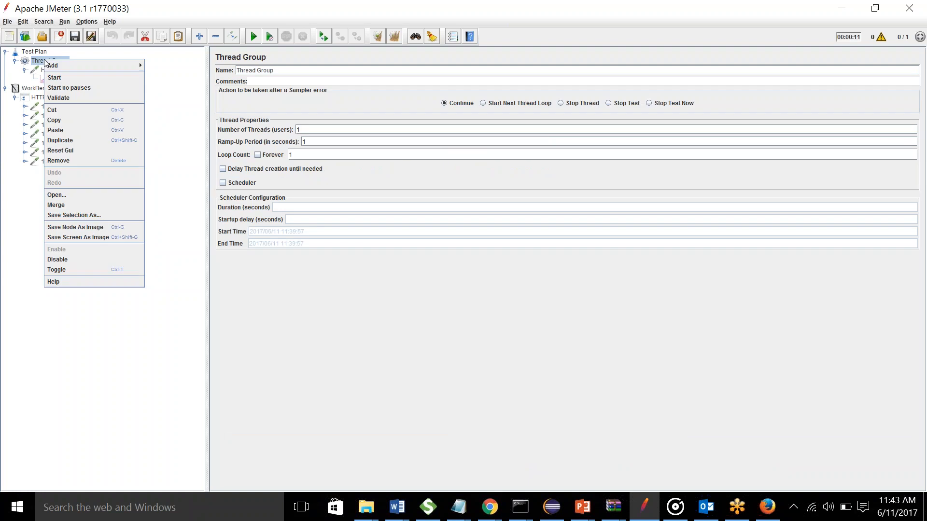
left_click(64, 126)
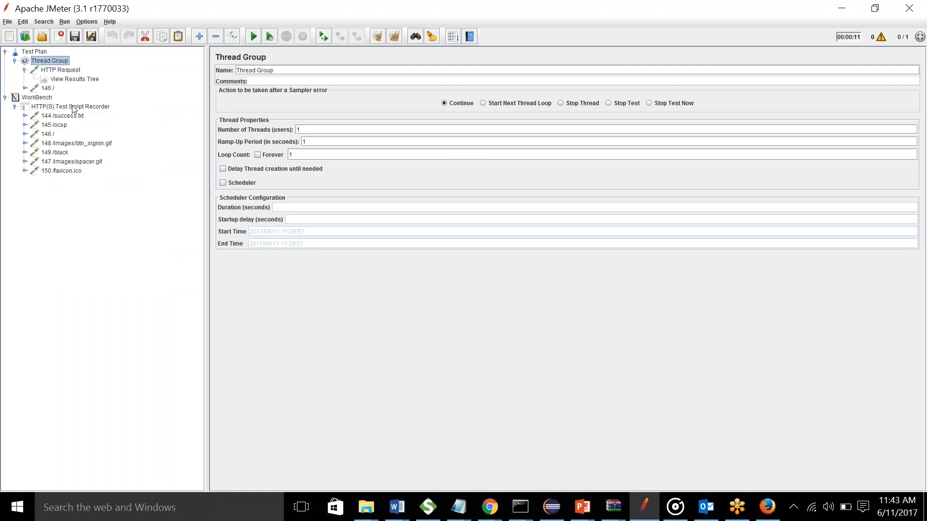
Remove the original HTTP Request from the Thread Group.
right_click(57, 70)
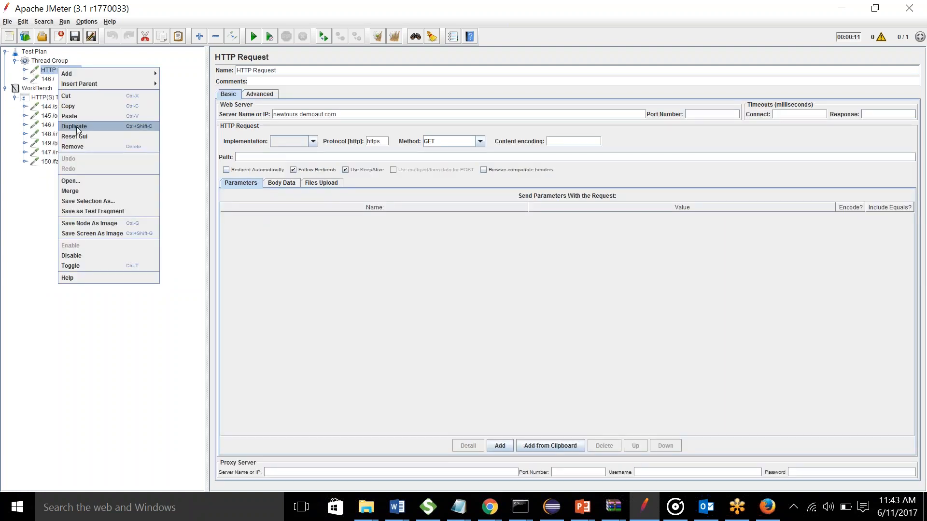
left_click(75, 146)
left_click(456, 265)
Expand the copied "146 /" request in the Thread Group and examine its settings and HTTP Header Manager.
left_click(26, 70)
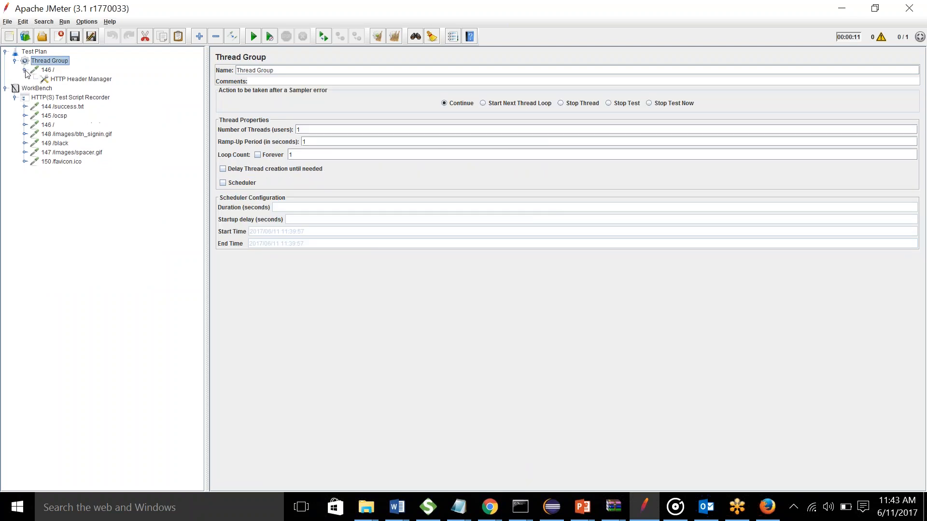
left_click(54, 73)
right_click(54, 73)
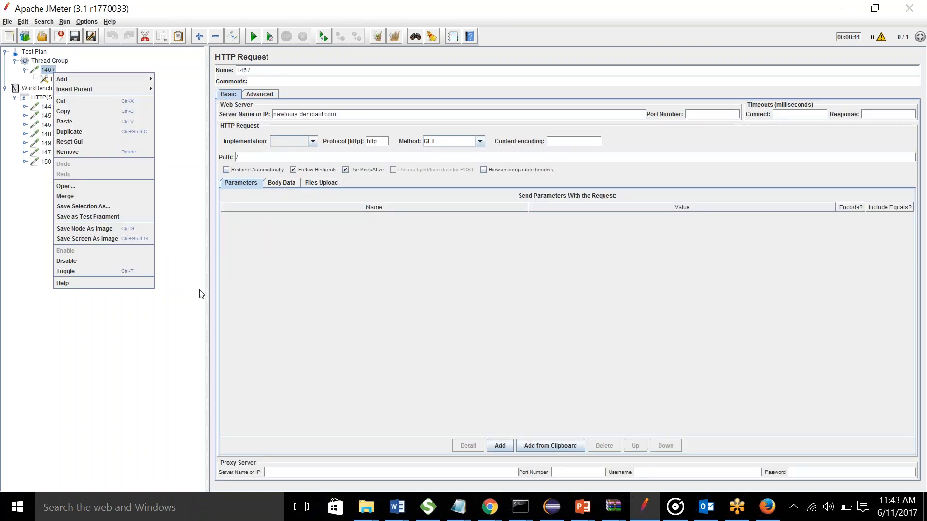
left_click(123, 370)
left_click(70, 80)
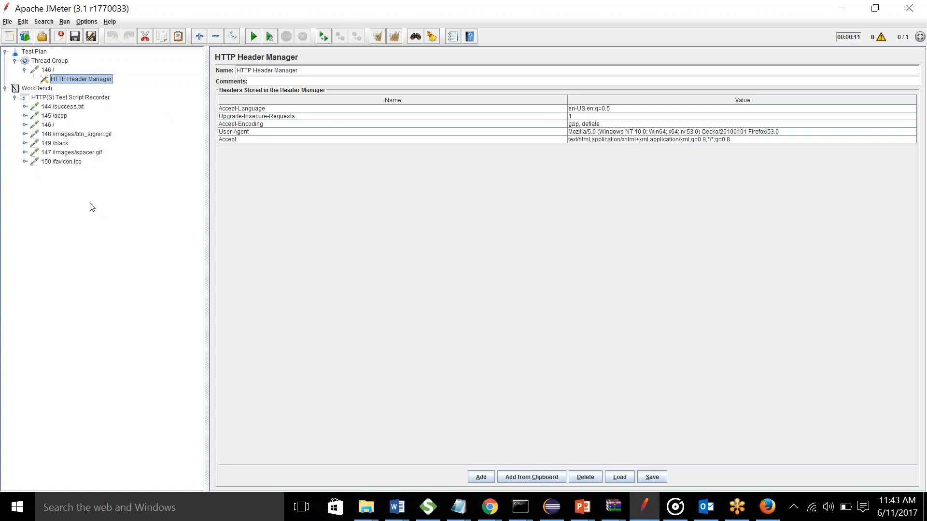
Add a View Results Tree listener to the "146 /" request in the Thread Group.
right_click(48, 71)
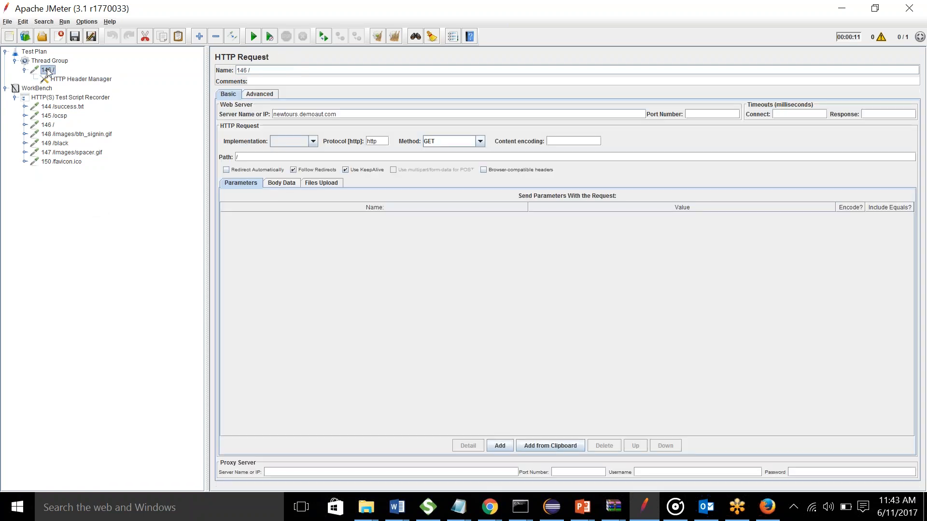
mouse_move(144, 76)
mouse_move(173, 125)
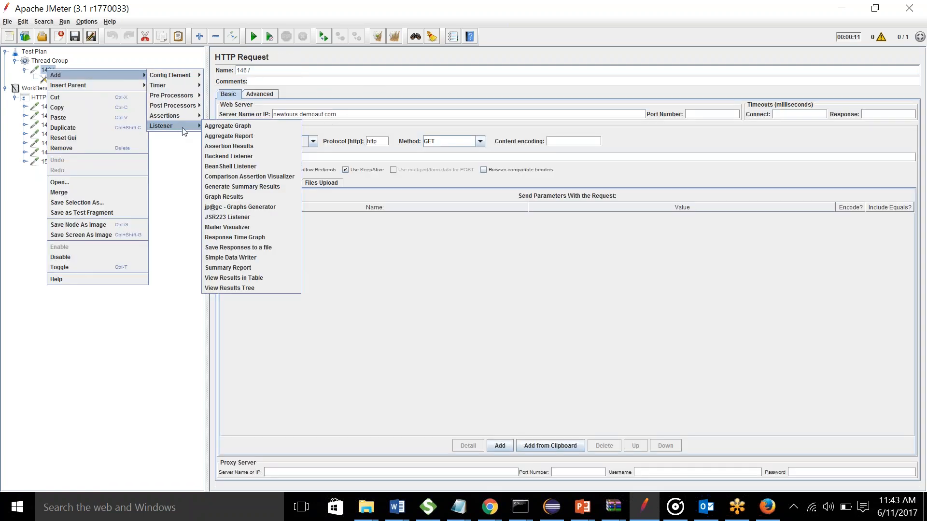
left_click(241, 288)
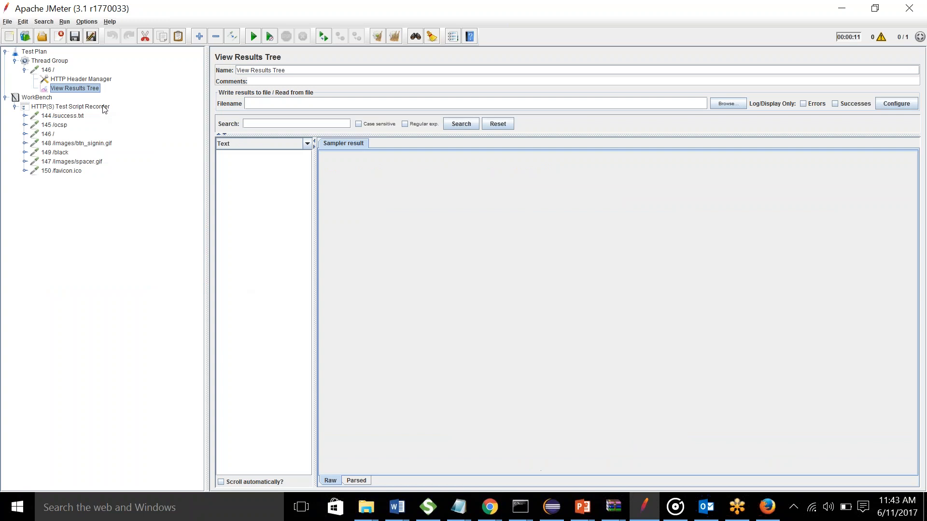
Run the test plan with no pauses without saving it, and view the sampler result of "146 /".
left_click(270, 36)
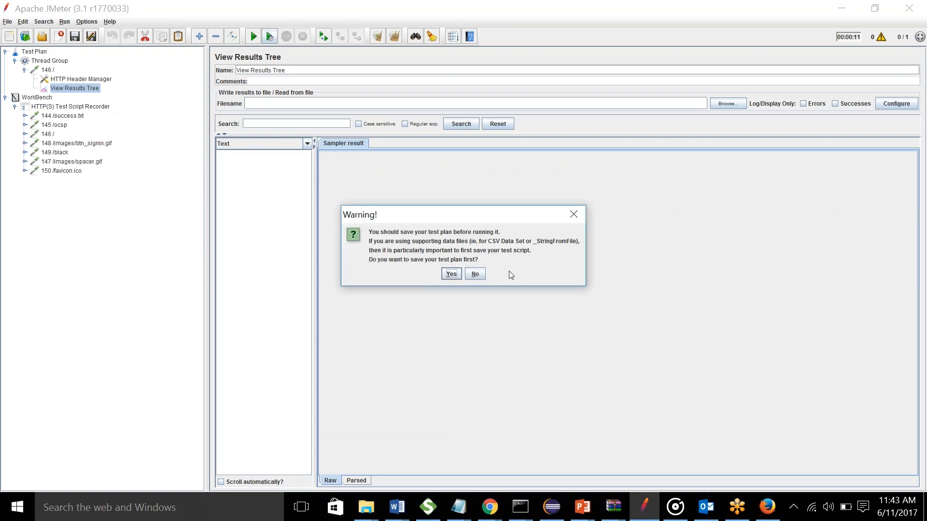
left_click(573, 214)
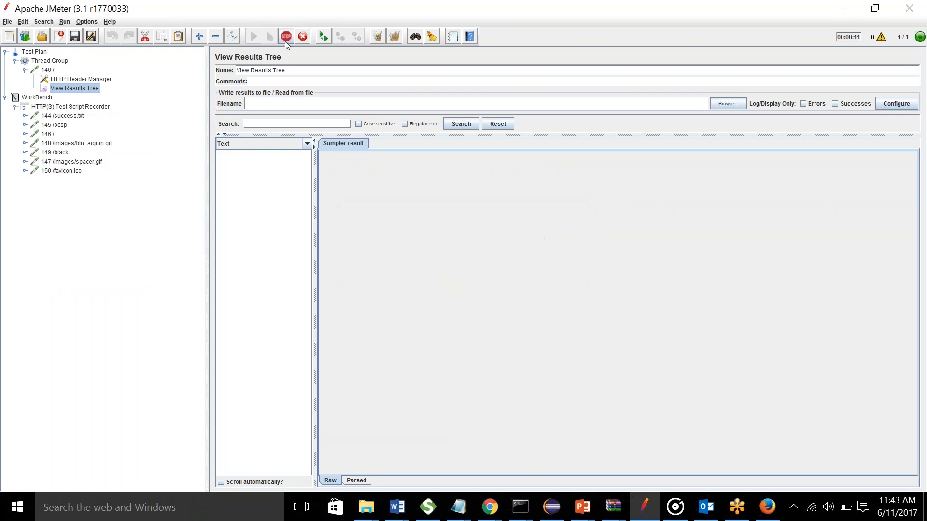
left_click(242, 155)
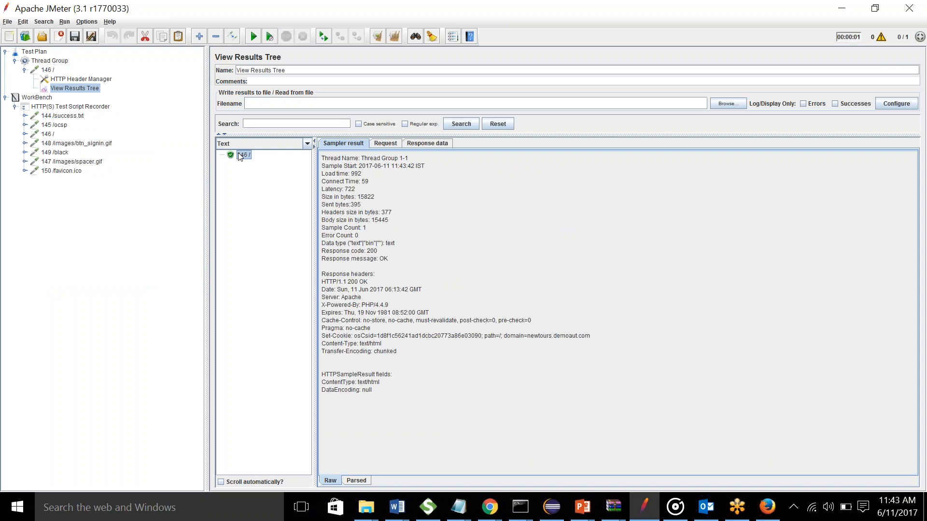
View the request and response data of the "146 /" sample and examine the page title in the returned HTML.
left_click(390, 145)
left_click(428, 144)
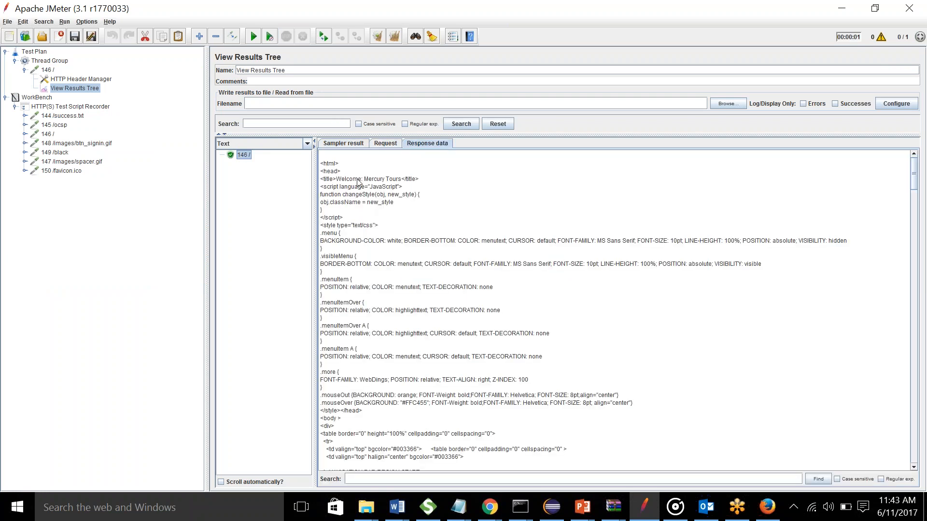
left_click_drag(426, 179, 342, 181)
left_click_drag(327, 182, 322, 183)
Test the expression //title on the "146 /" response in the XPath Tester with Use Tidy (tolerant parser) enabled.
left_click(306, 144)
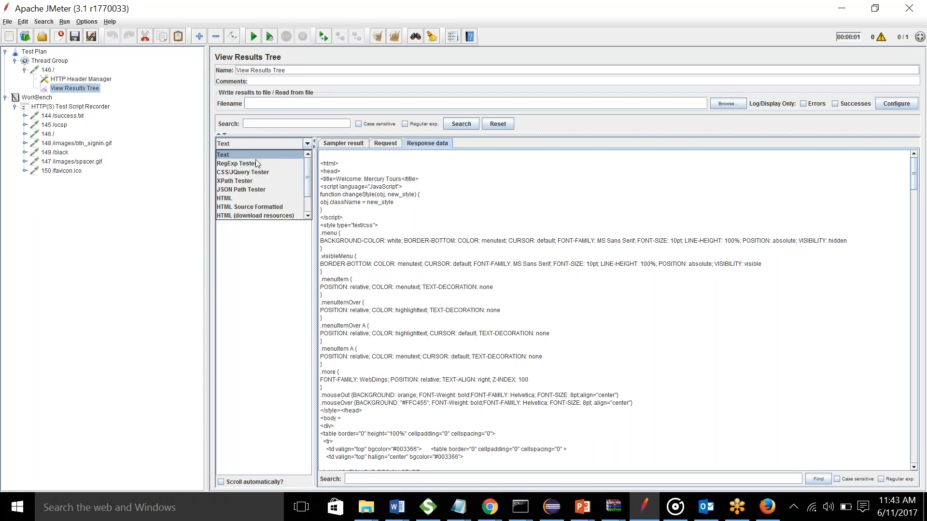
left_click(243, 182)
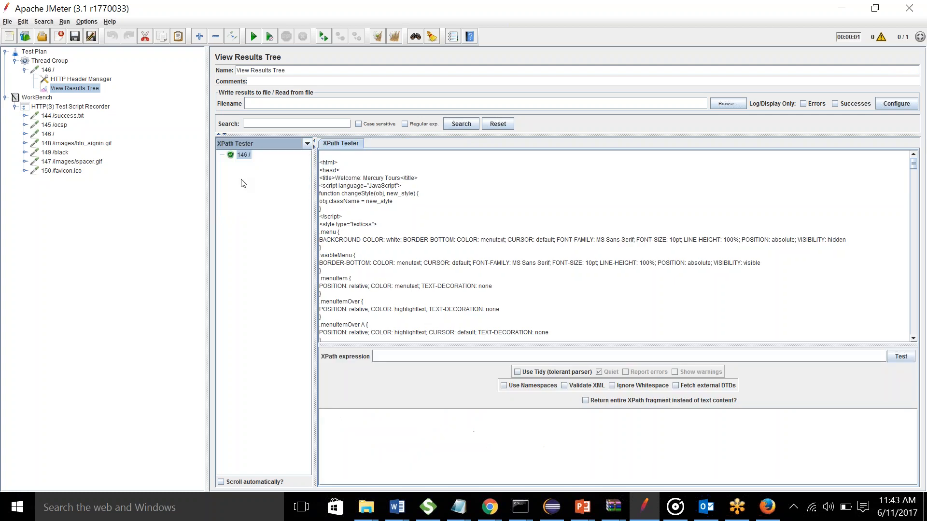
left_click(517, 373)
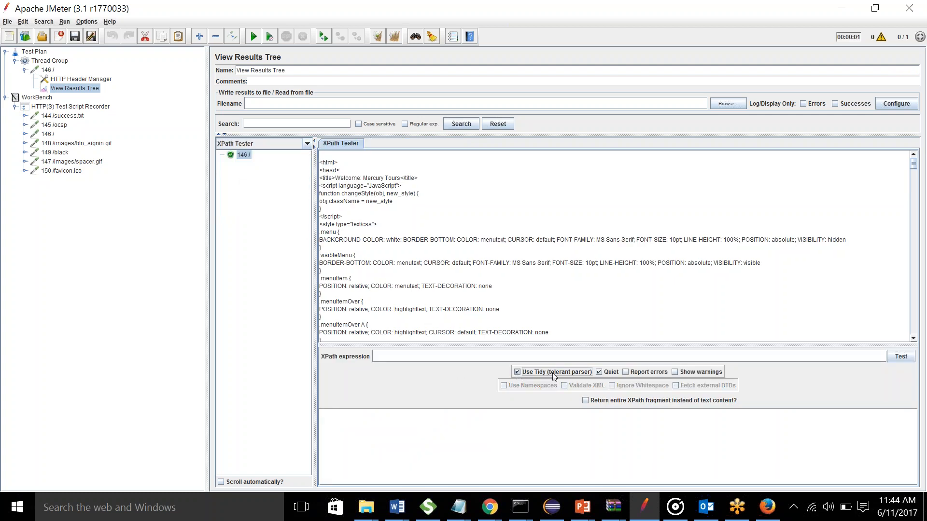
left_click(427, 359)
type("itle")
left_click(901, 356)
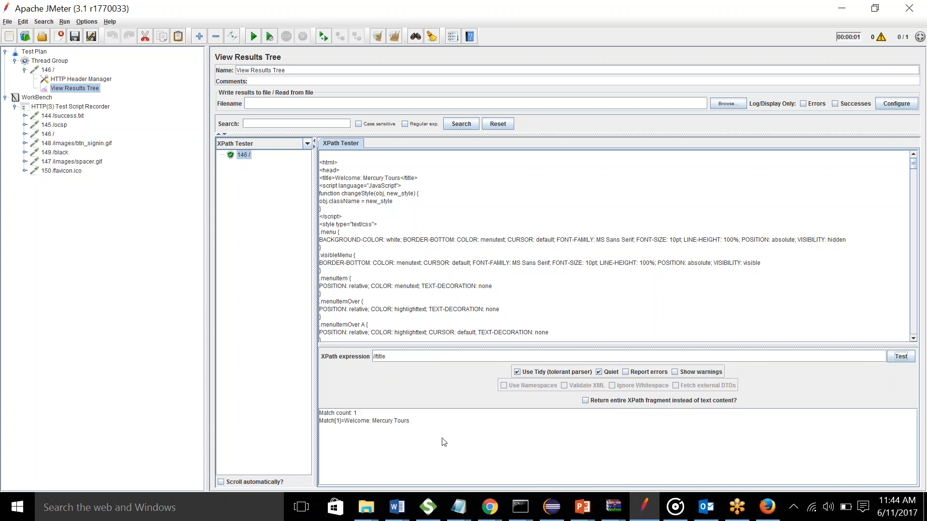
left_click_drag(410, 421, 344, 421)
left_click(524, 314)
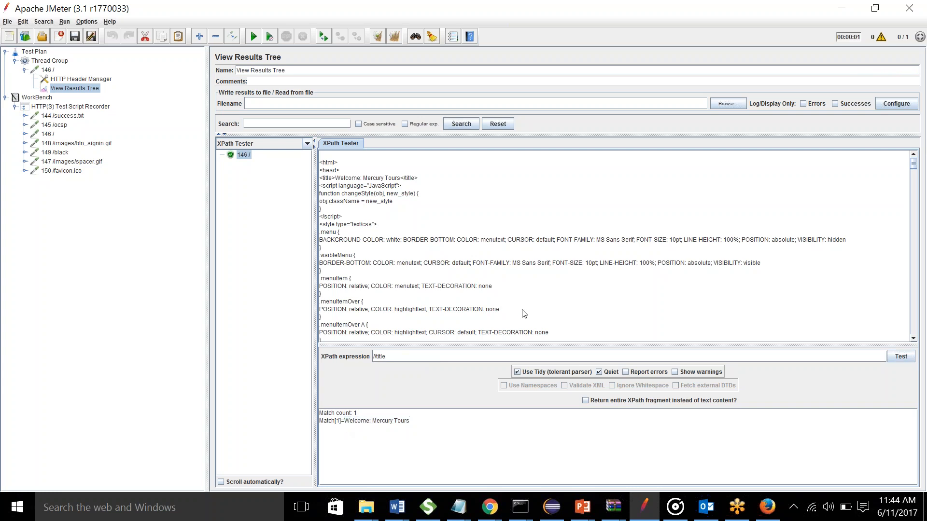
Add an XPath Extractor post processor to the "146 /" request in the Thread Group.
left_click(48, 71)
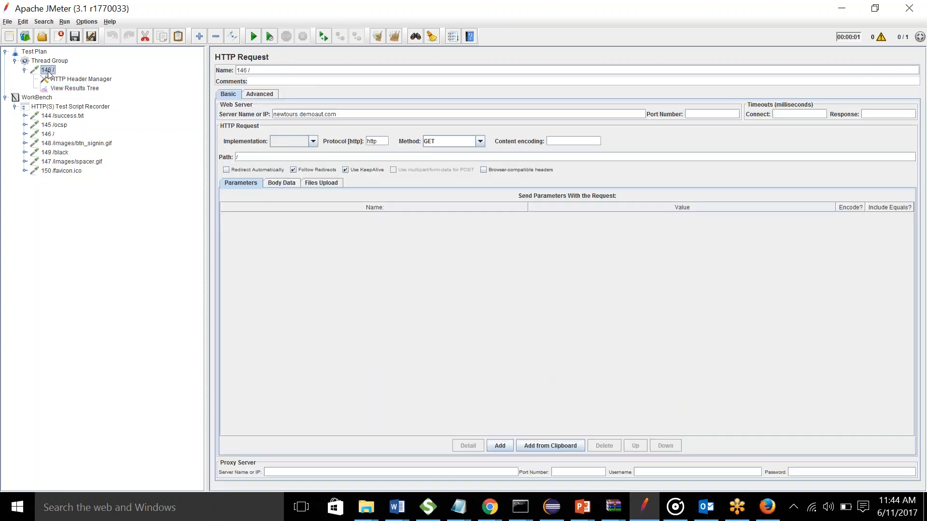
left_click(83, 89)
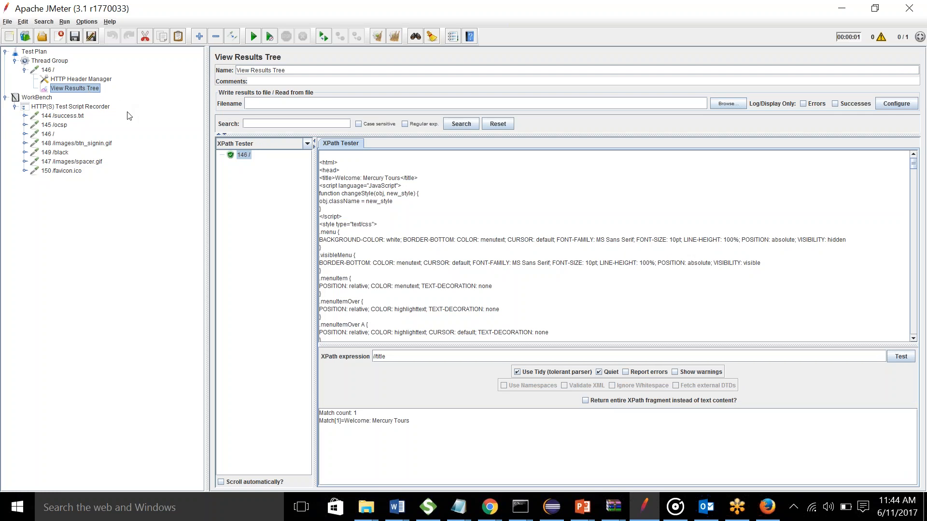
right_click(48, 71)
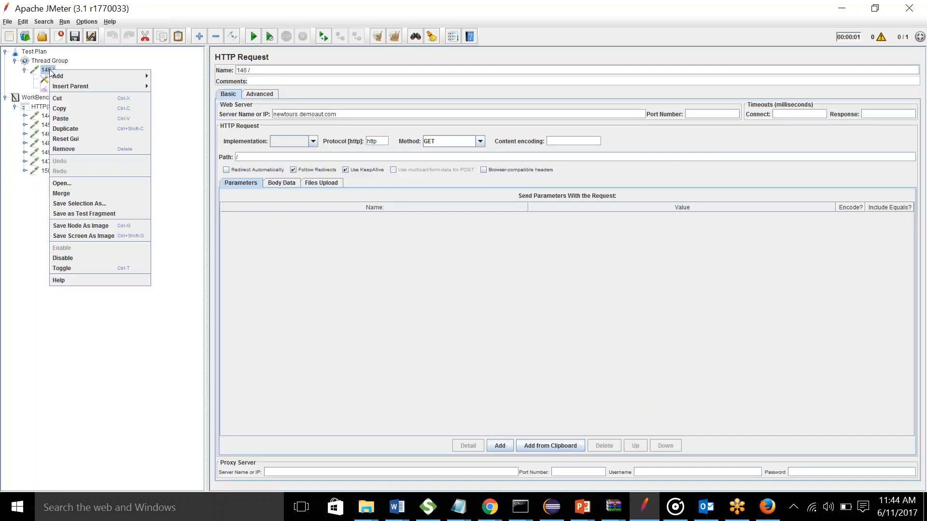
mouse_move(77, 76)
mouse_move(174, 106)
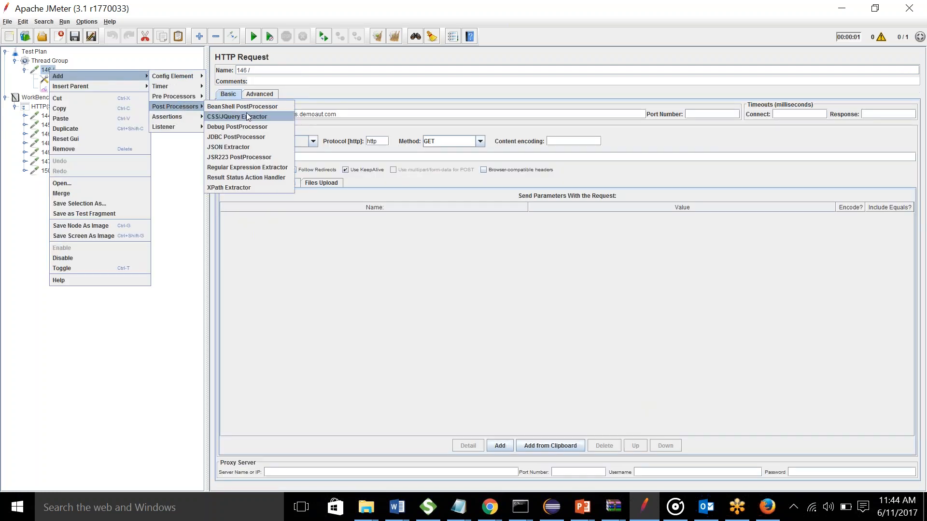
left_click(242, 188)
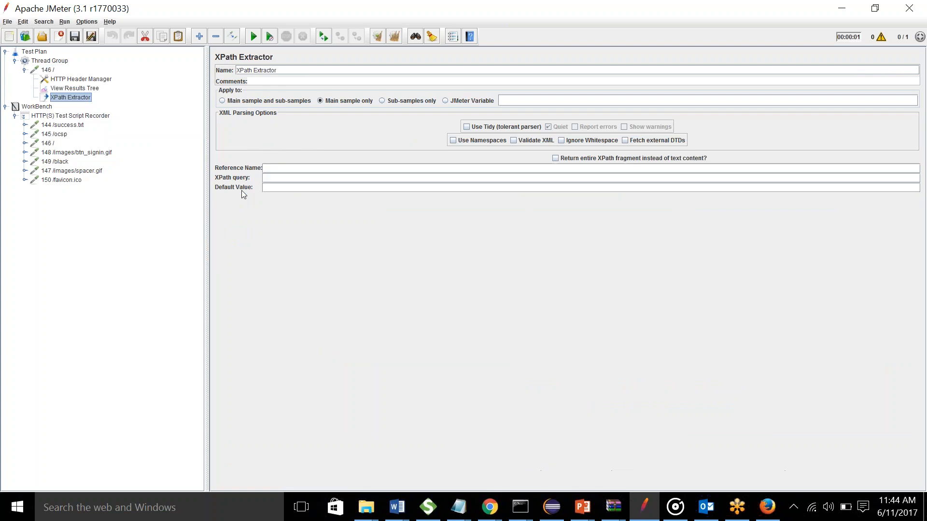
Configure the XPath Extractor with reference name Title, XPath query //title and Use Tidy (tolerant parser) enabled.
left_click(289, 168)
type("Title")
left_click(285, 178)
type("//title")
left_click(76, 89)
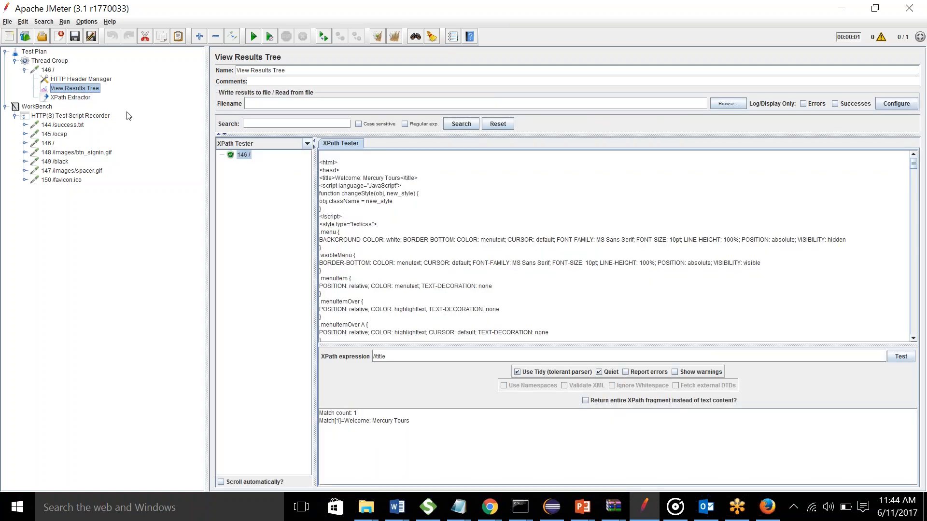
left_click(81, 99)
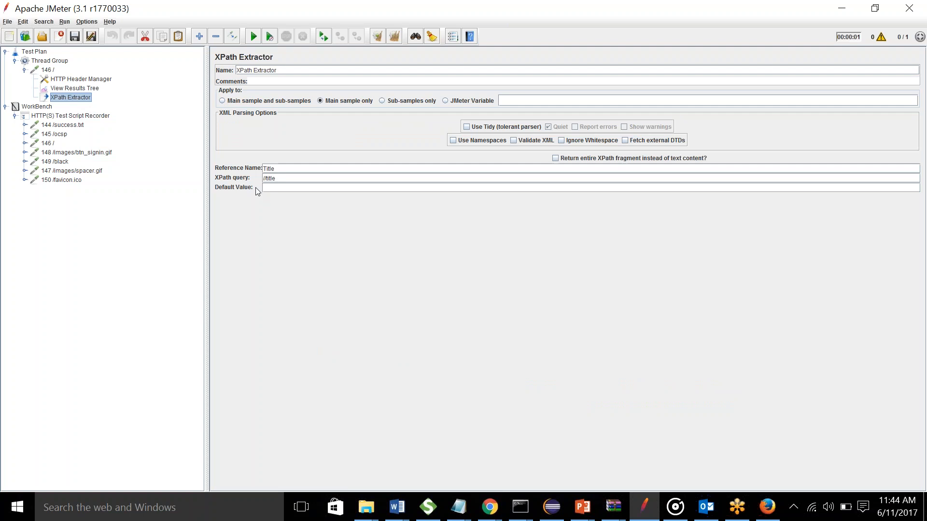
left_click(466, 127)
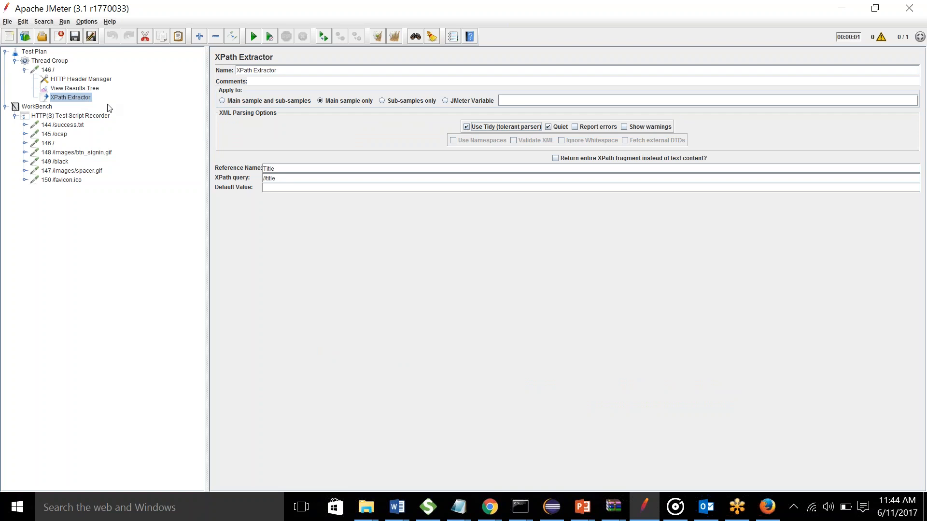
Add a Debug Sampler to the Thread Group.
left_click(47, 62)
right_click(47, 62)
mouse_move(105, 68)
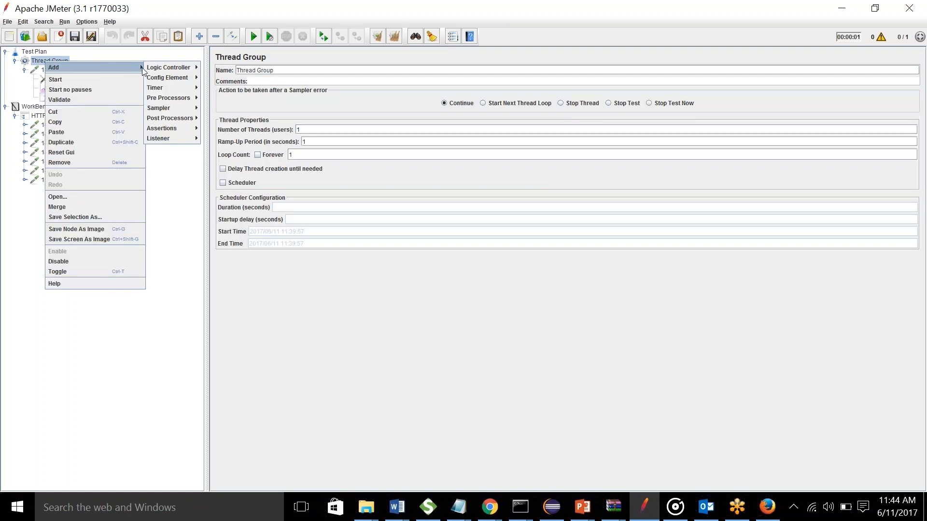
mouse_move(180, 110)
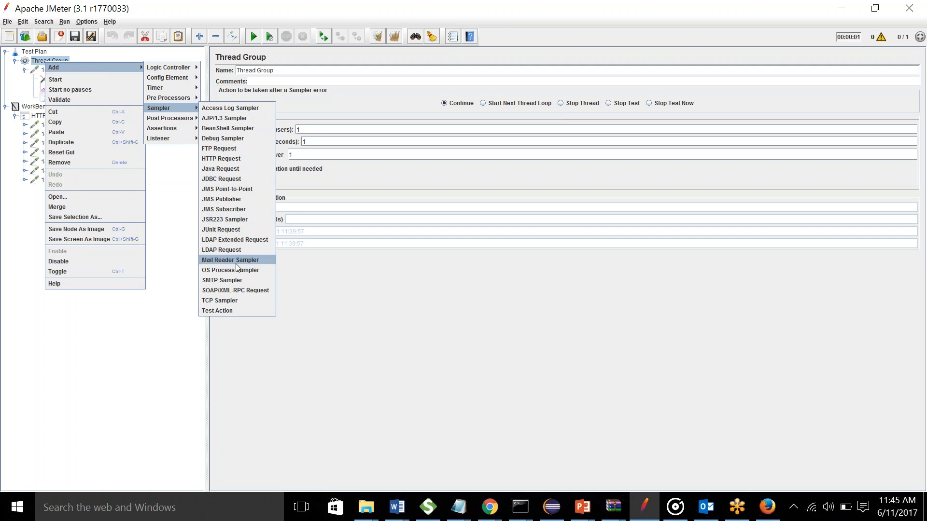
left_click(228, 138)
Add a View Results Tree listener to the Debug Sampler.
right_click(63, 107)
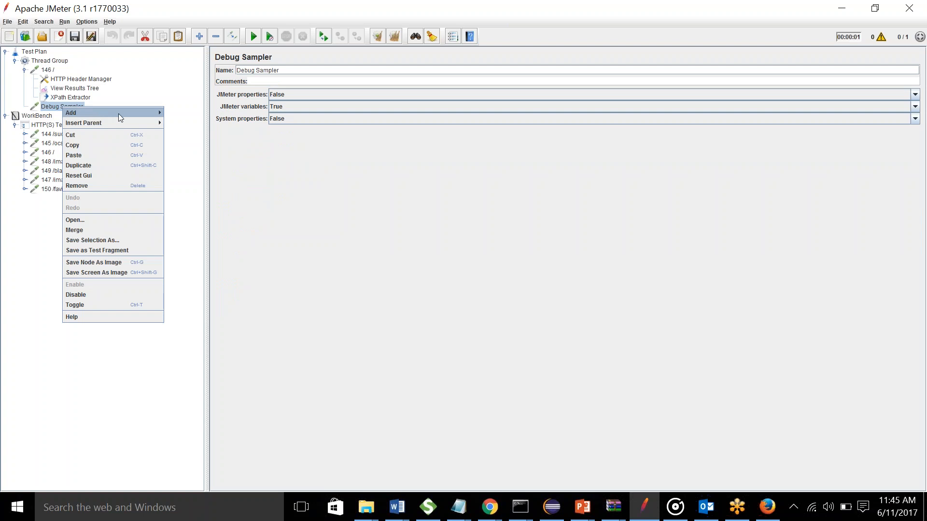
mouse_move(99, 112)
mouse_move(189, 164)
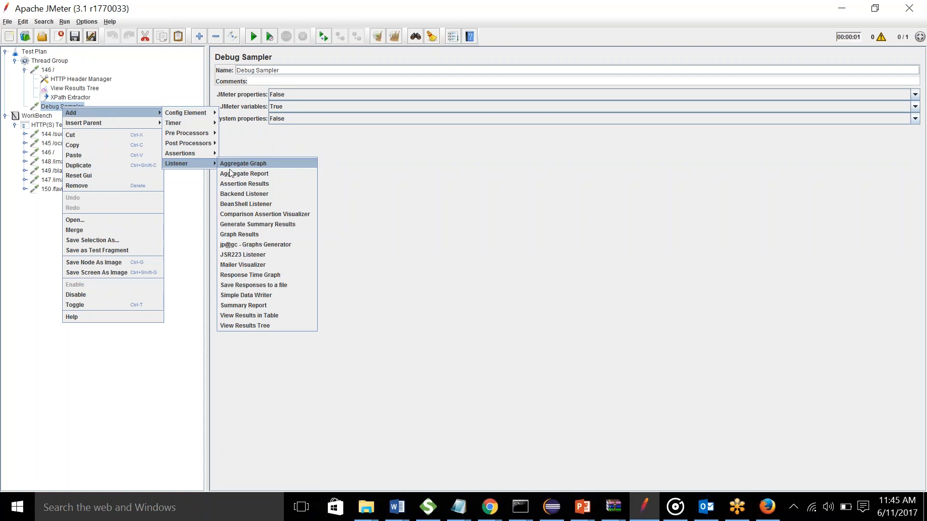
left_click(251, 327)
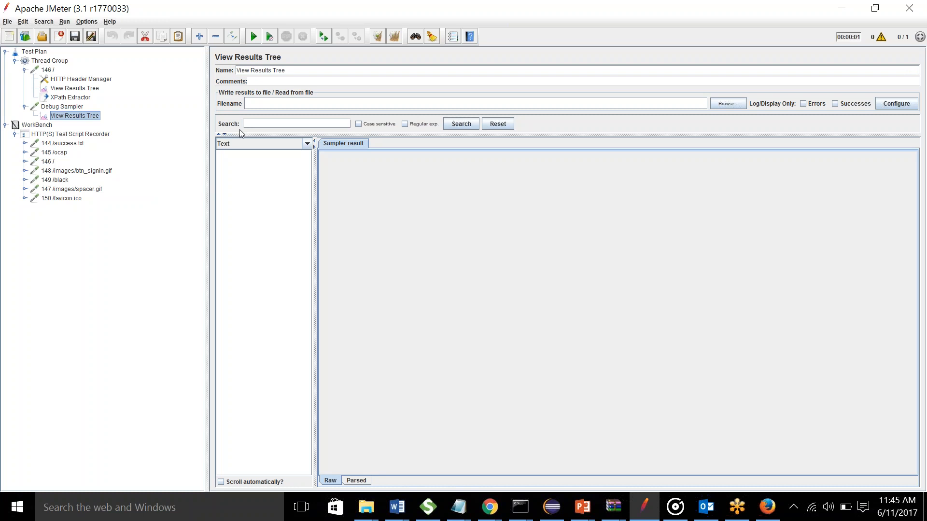
Run the test plan without saving it, and examine the extracted title variables in the Debug Sampler's response data.
left_click(253, 36)
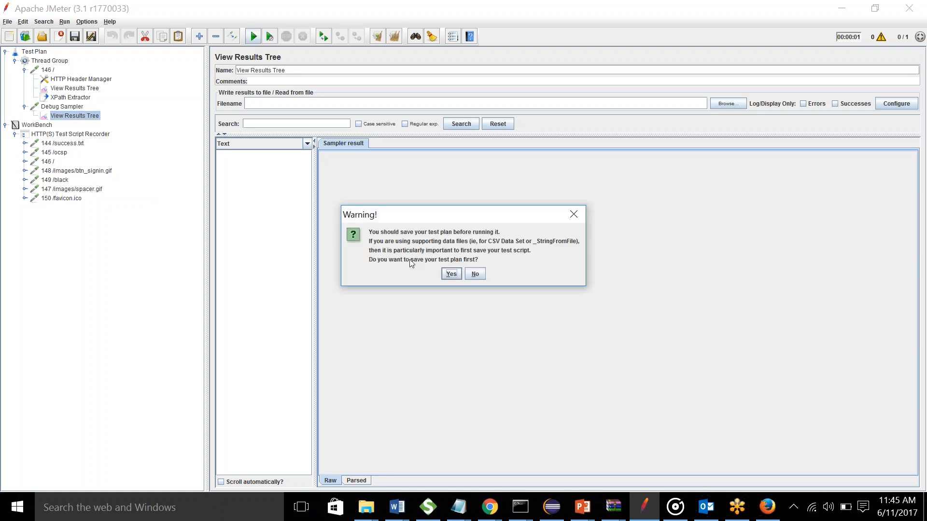
left_click(475, 274)
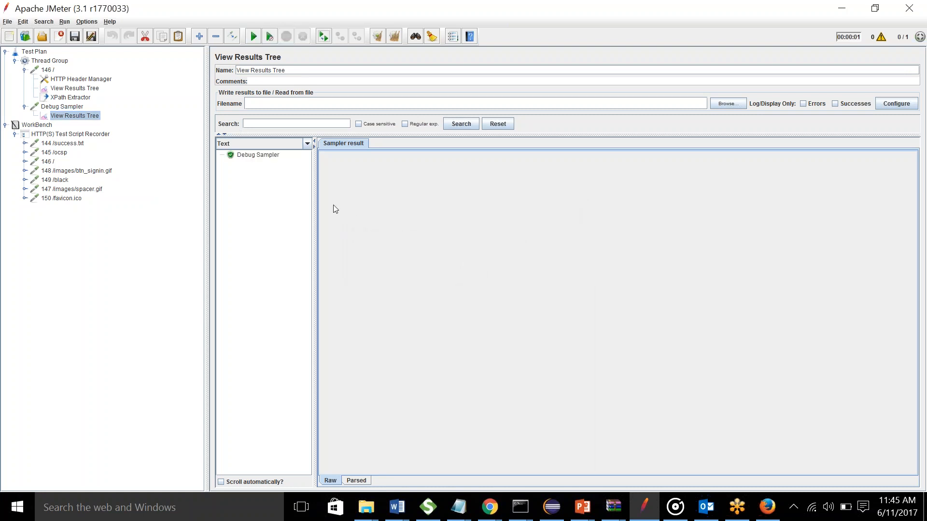
left_click(259, 158)
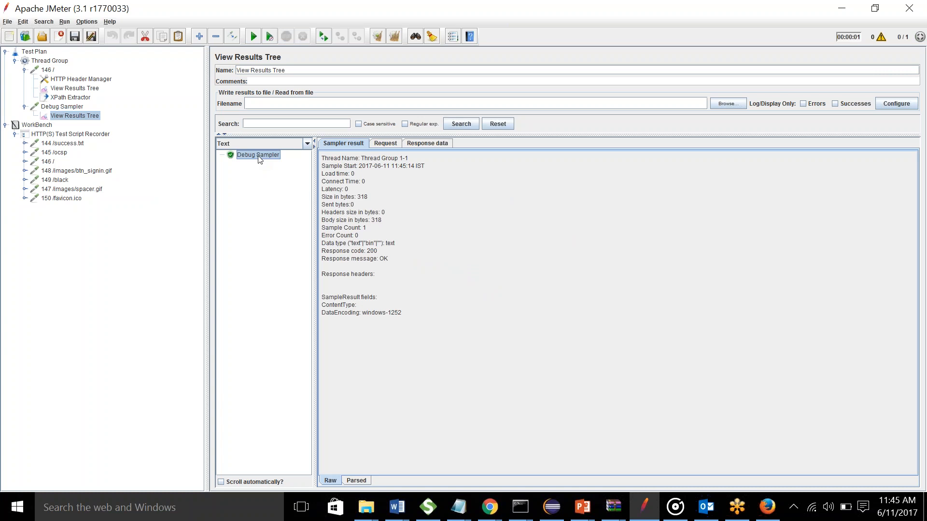
left_click(424, 144)
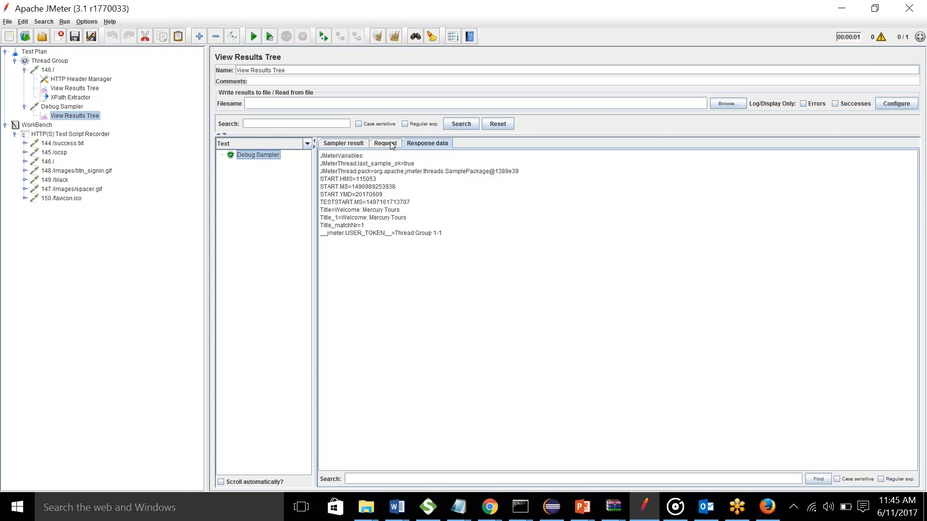
left_click_drag(401, 210, 335, 210)
left_click_drag(413, 217, 340, 220)
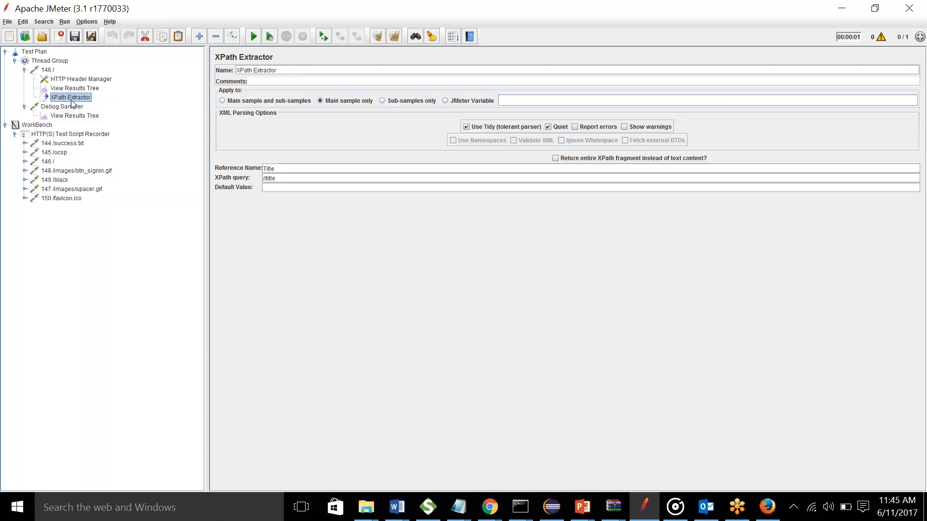
Compare the XPath Extractor settings with the JMeter variables listed in the Debug Sampler's response data.
left_click(71, 98)
left_click(76, 116)
left_click_drag(442, 234, 332, 206)
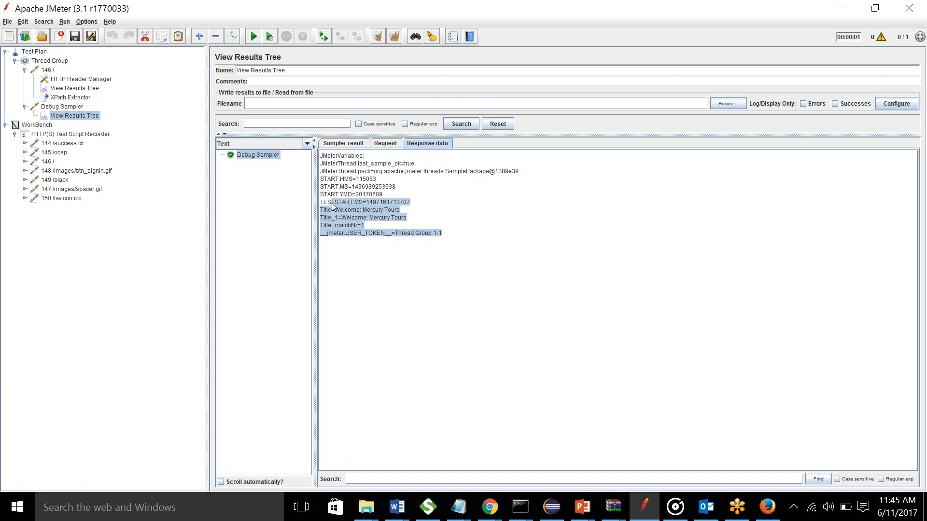
left_click(458, 304)
left_click_drag(452, 238, 319, 203)
left_click(380, 267)
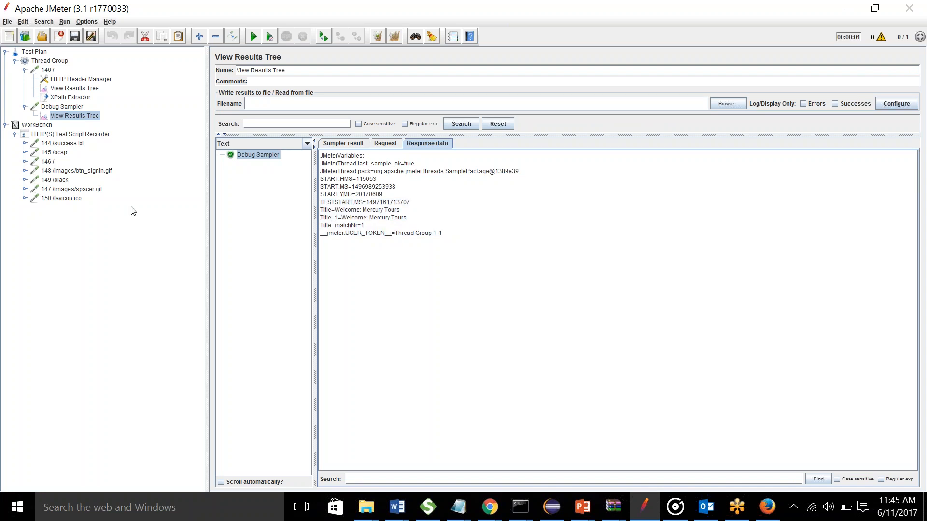
Add a BeanShell PostProcessor to the "146 /" request in the Thread Group.
left_click(50, 61)
right_click(50, 61)
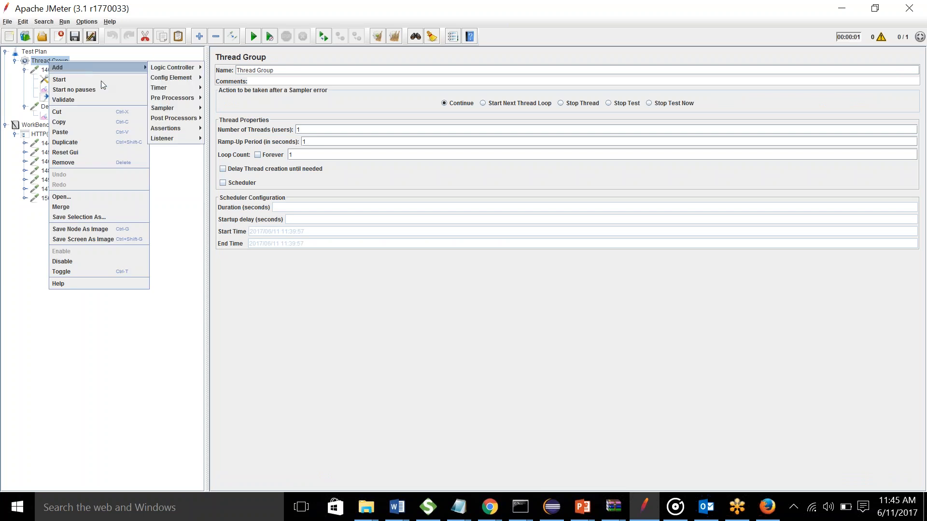
left_click(56, 335)
left_click(57, 68)
right_click(55, 68)
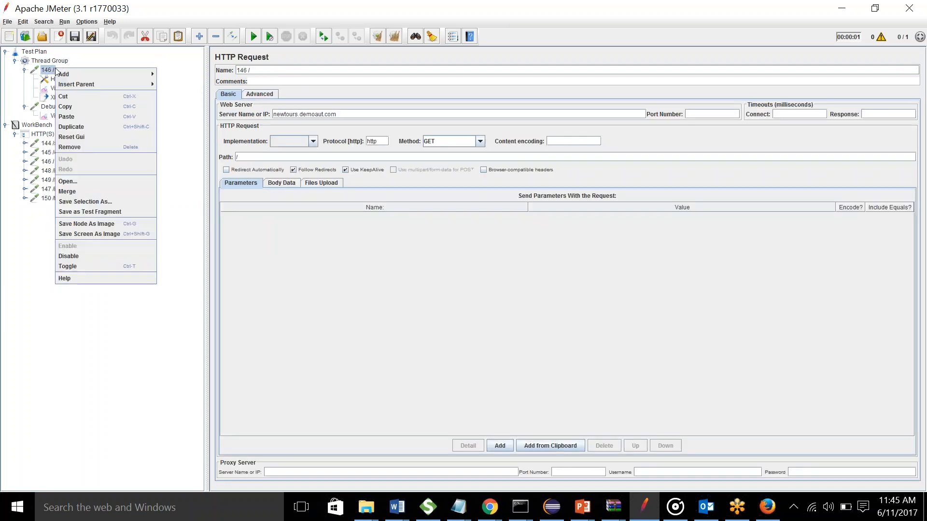
mouse_move(72, 73)
mouse_move(191, 106)
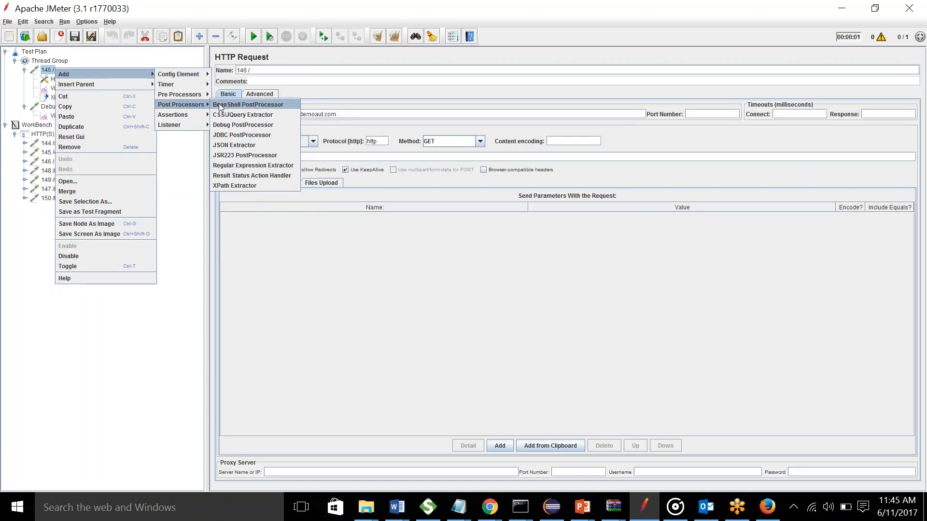
left_click(224, 106)
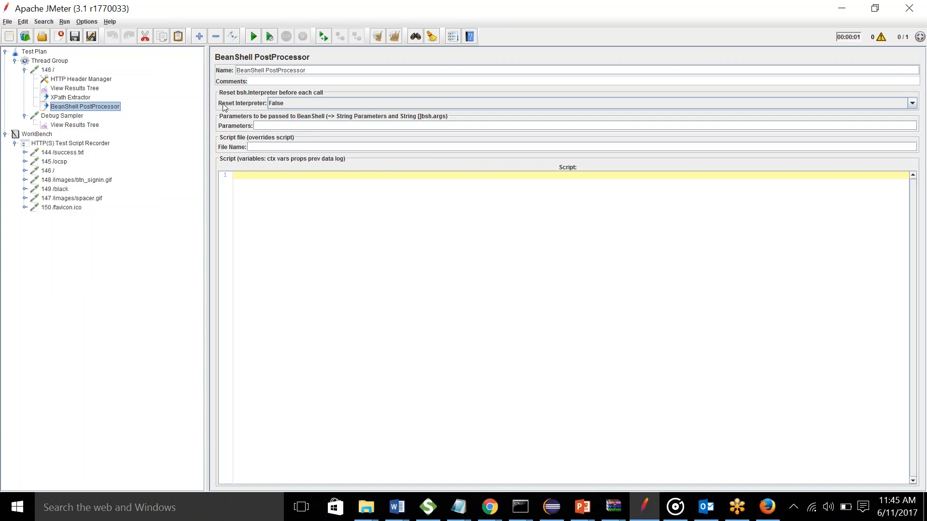
Write the BeanShell script lines myvar Title = var.get("TItle"); and System.out.println(TItle); in the PostProcessor.
left_click(259, 181)
type("myvar Title")
key("BackSpace")
key("BackSpace")
type("= var.get(\"TItle\");")
key("Return")
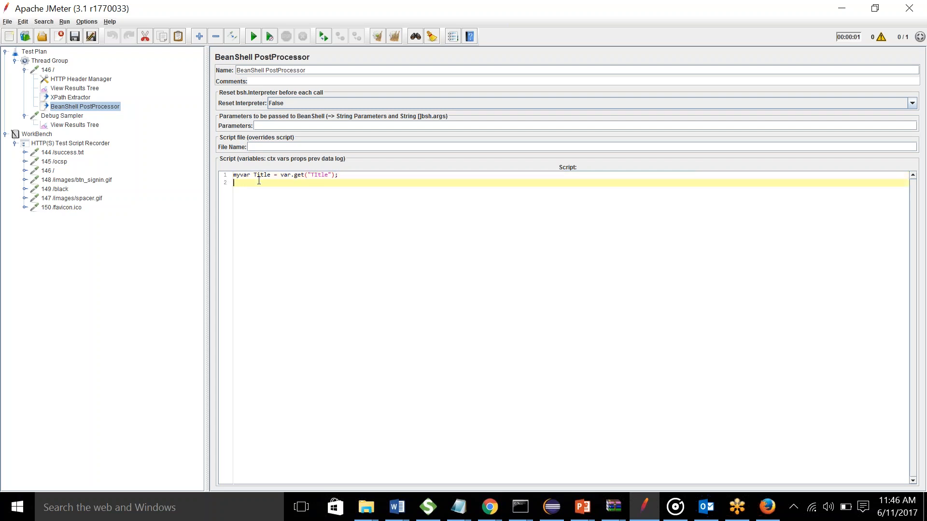
type("System.out.println(TItle);")
key("Return")
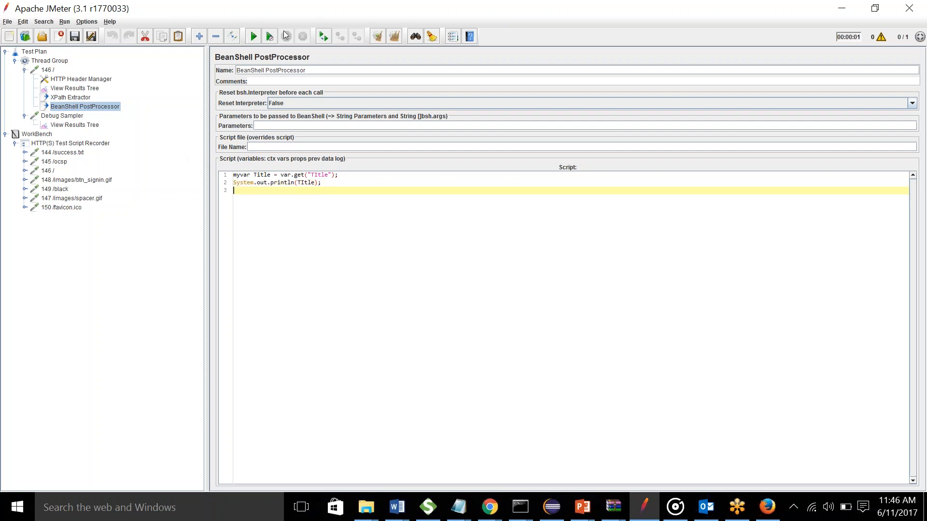
Run the test plan without saving it, check the script's output in the JMeter command window, and return to JMeter.
left_click(257, 40)
left_click(475, 274)
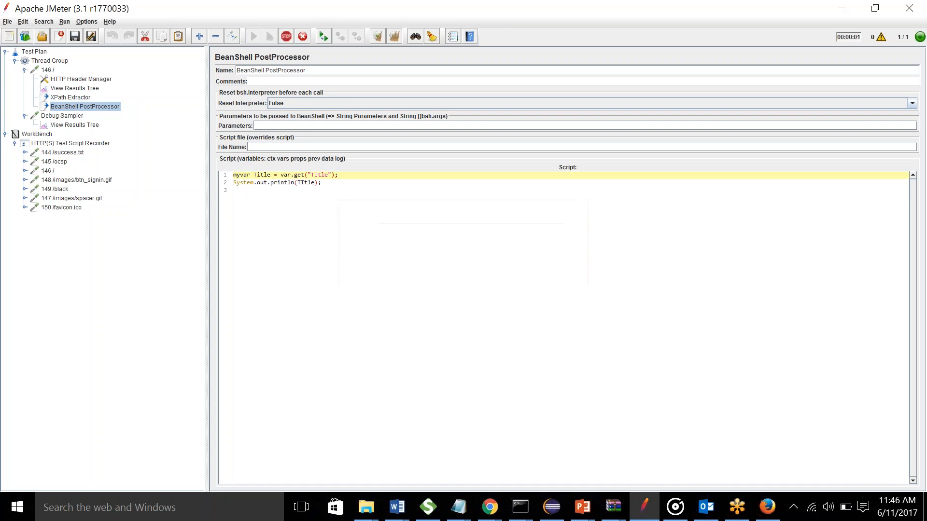
mouse_move(520, 506)
left_click(605, 476)
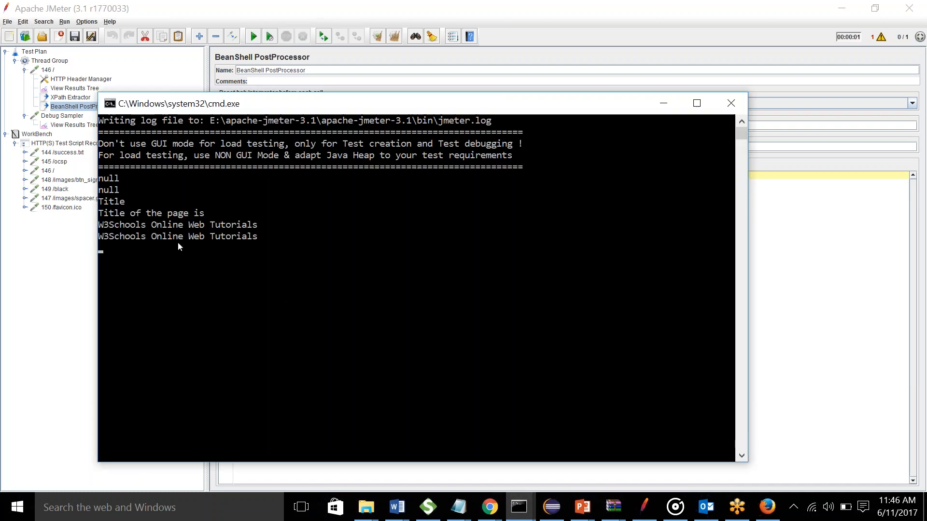
key("alt+Tab")
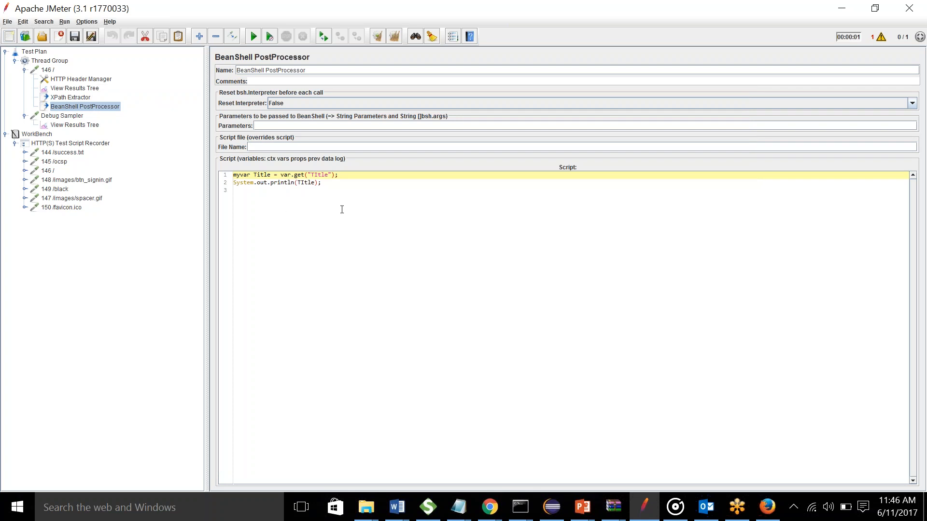
Correct the first line of the BeanShell script to String Title = vars.get("Title"); in the PostProcessor.
left_click(908, 337)
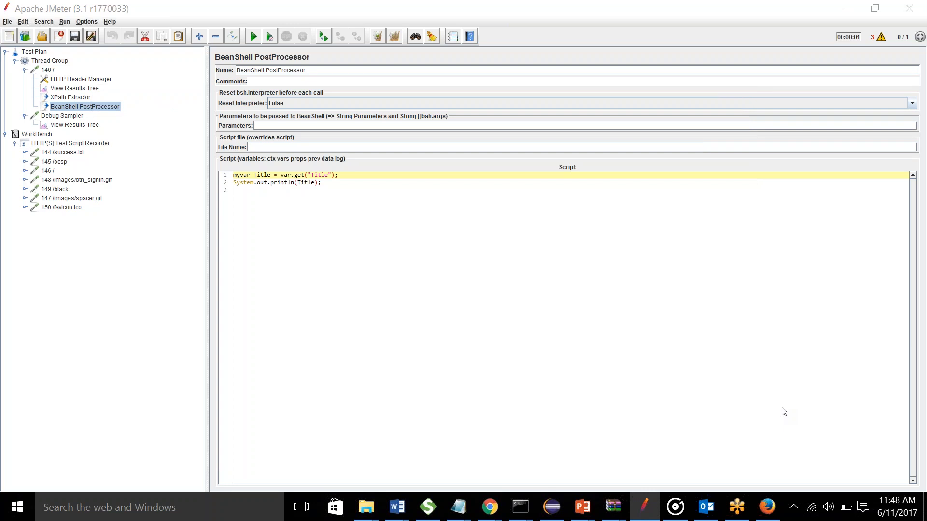
left_click(289, 176)
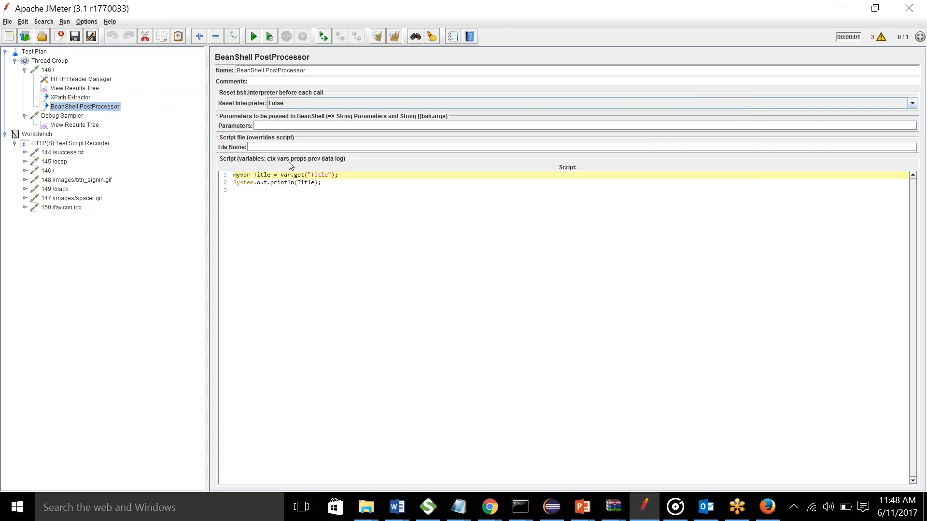
left_click(292, 175)
type("s")
left_click(251, 178)
key("BackSpace")
key("BackSpace")
key("BackSpace")
key("BackSpace")
key("BackSpace")
type("String")
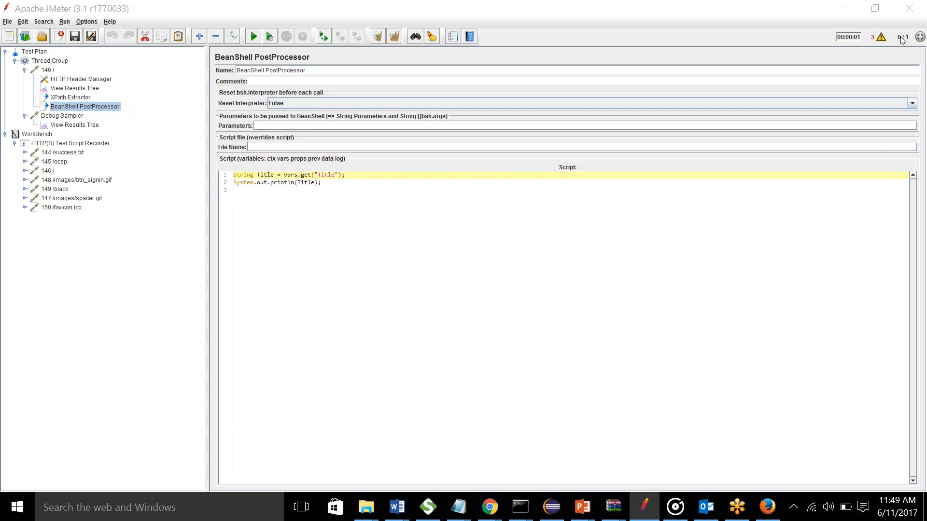
Rerun the test plan without saving it and check the corrected script's output in the JMeter command window.
left_click(251, 43)
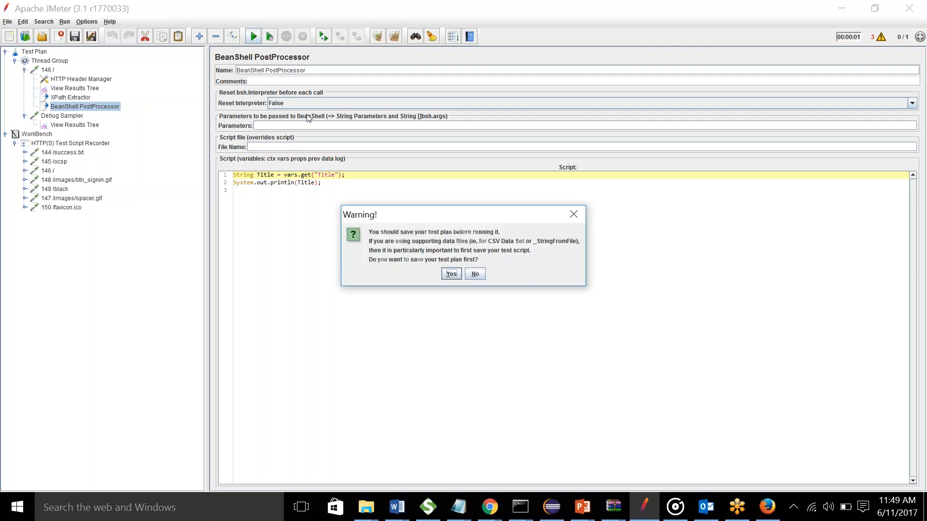
left_click(474, 274)
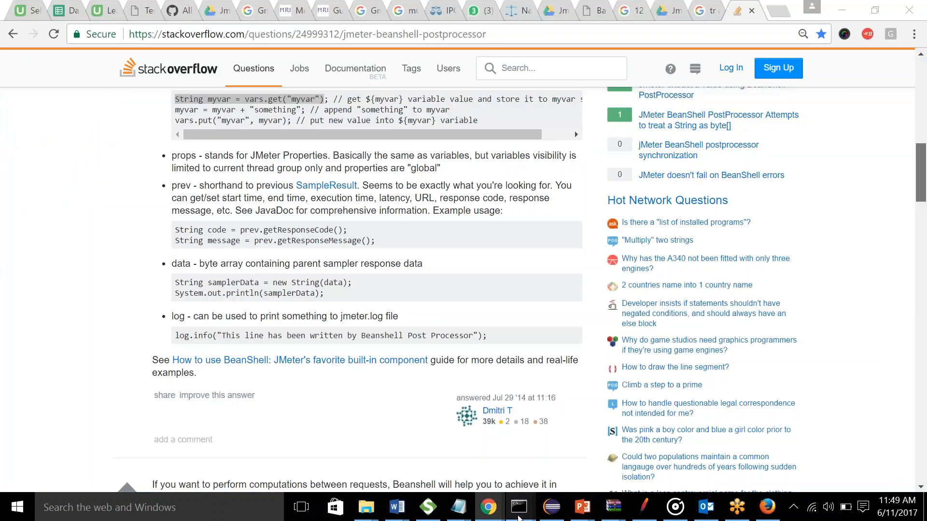
mouse_move(519, 507)
left_click(555, 464)
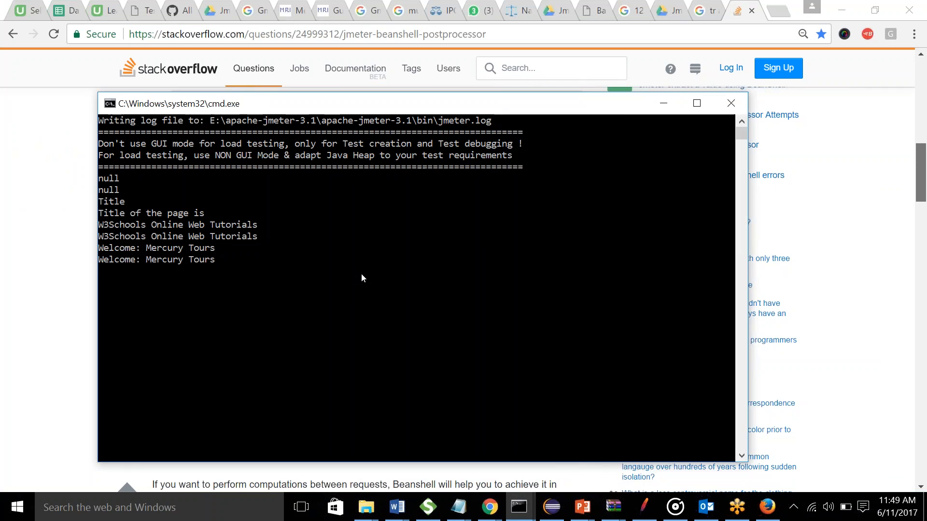
Leave the command window and switch back to Apache JMeter.
key("alt+Tab")
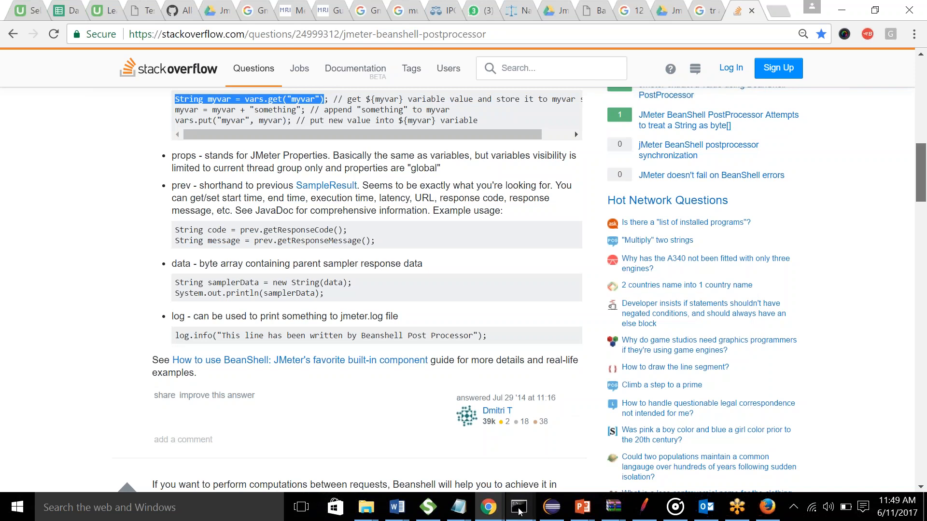
mouse_move(520, 511)
mouse_move(643, 507)
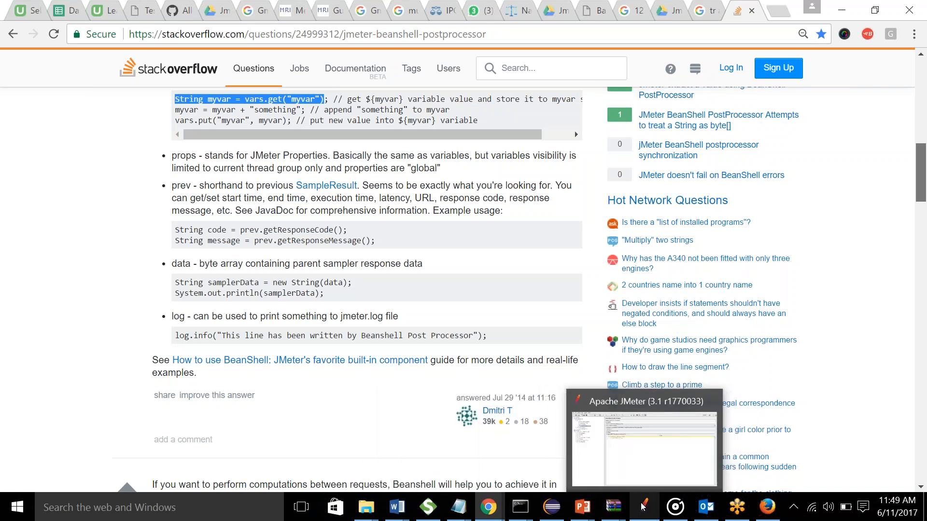
left_click(643, 505)
left_click(909, 335)
left_click(832, 310)
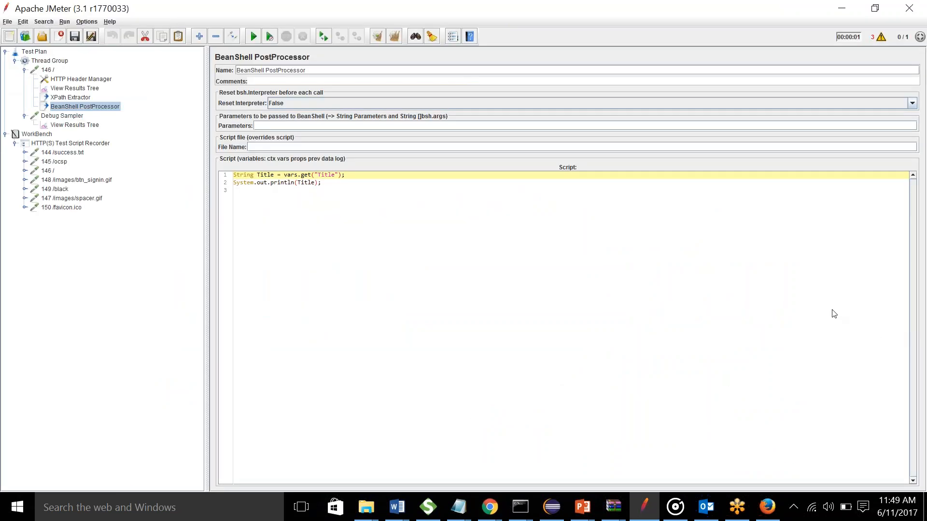